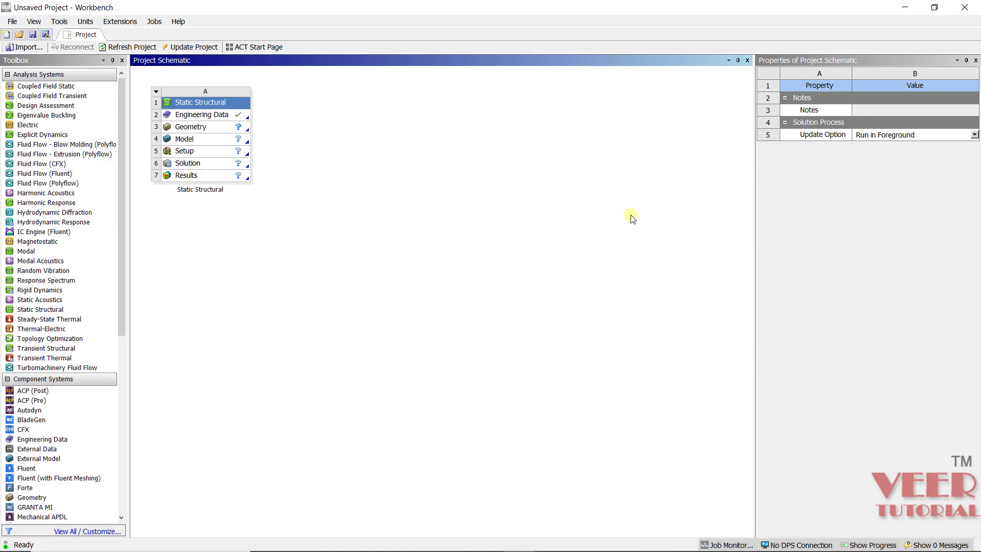
# Import the existing geometry file box.stp into the Static Structural system
pyautogui.click(199, 131)
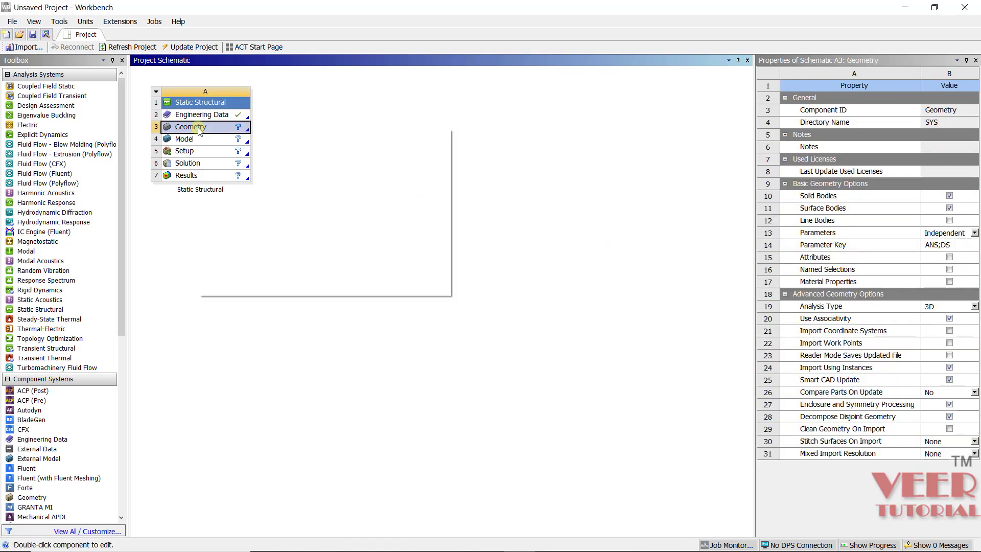
pyautogui.rightClick(199, 129)
pyautogui.moveTo(299, 156)
pyautogui.click(388, 155)
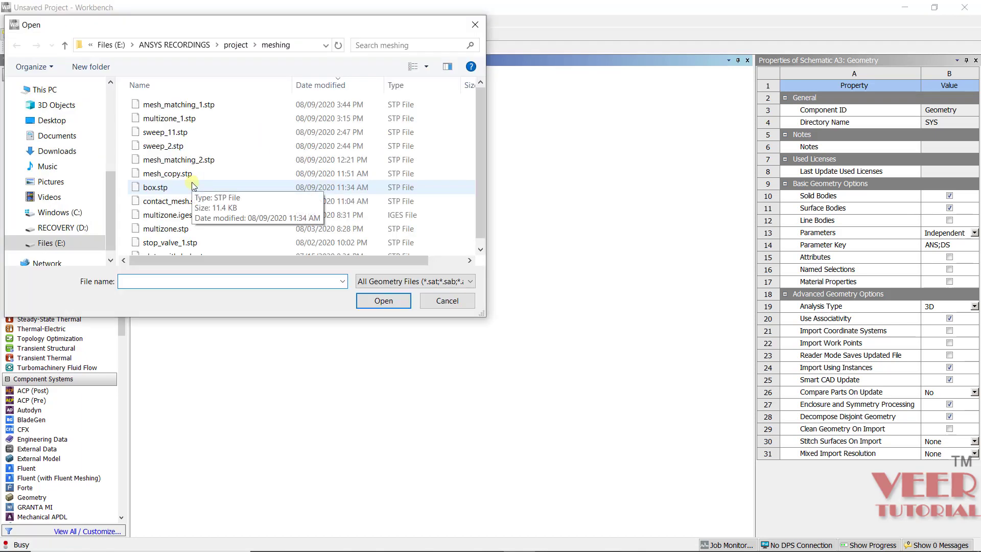
pyautogui.click(194, 187)
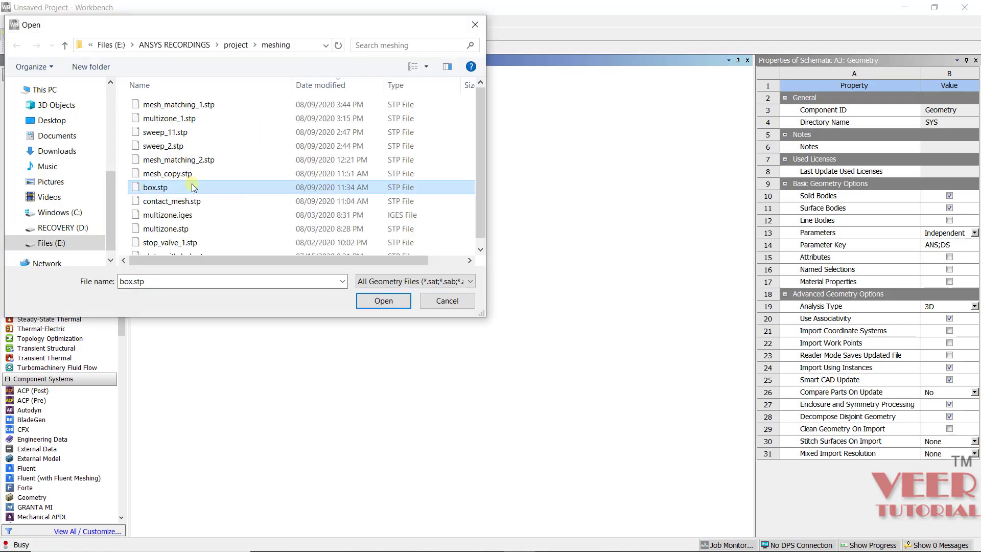
pyautogui.click(382, 302)
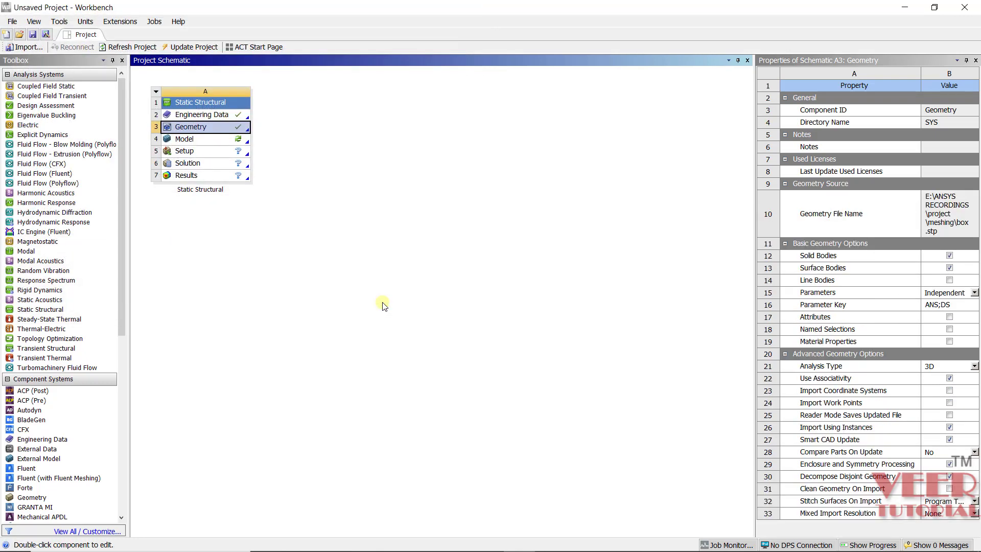
# Open the system's model in ANSYS Mechanical and generate a mesh of the box with default settings
pyautogui.doubleClick(208, 140)
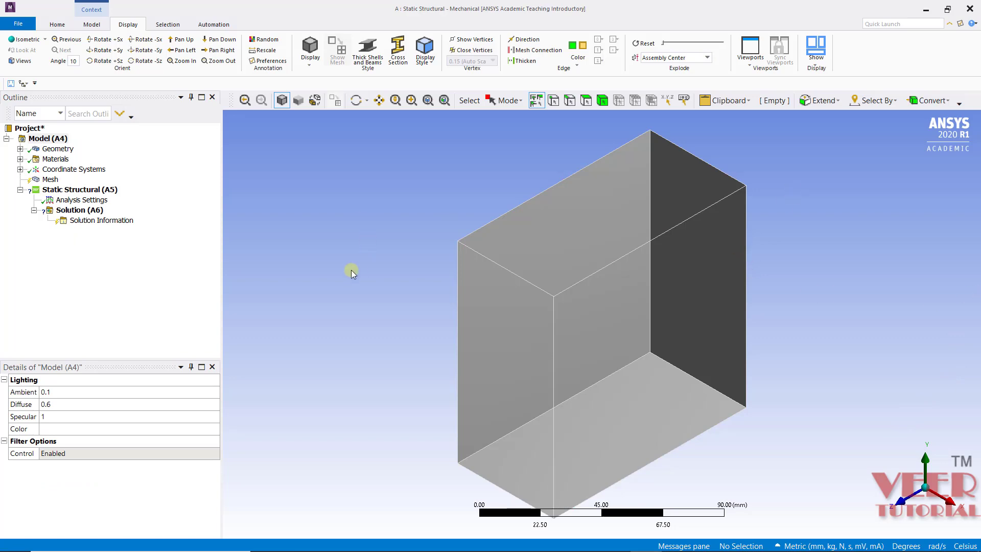
pyautogui.moveTo(352, 274); pyautogui.dragTo(734, 189, button='middle')
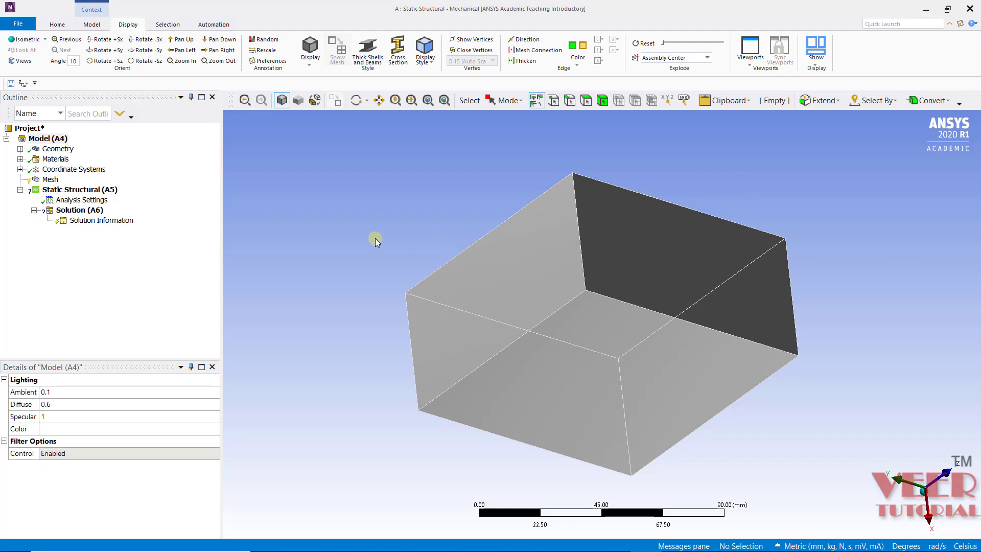
pyautogui.click(50, 180)
pyautogui.rightClick(52, 183)
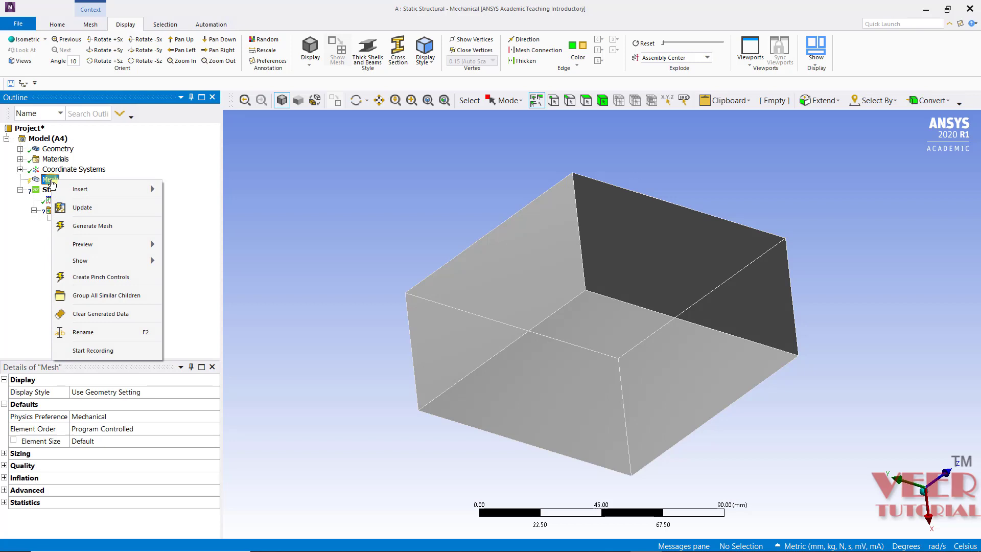
pyautogui.click(102, 228)
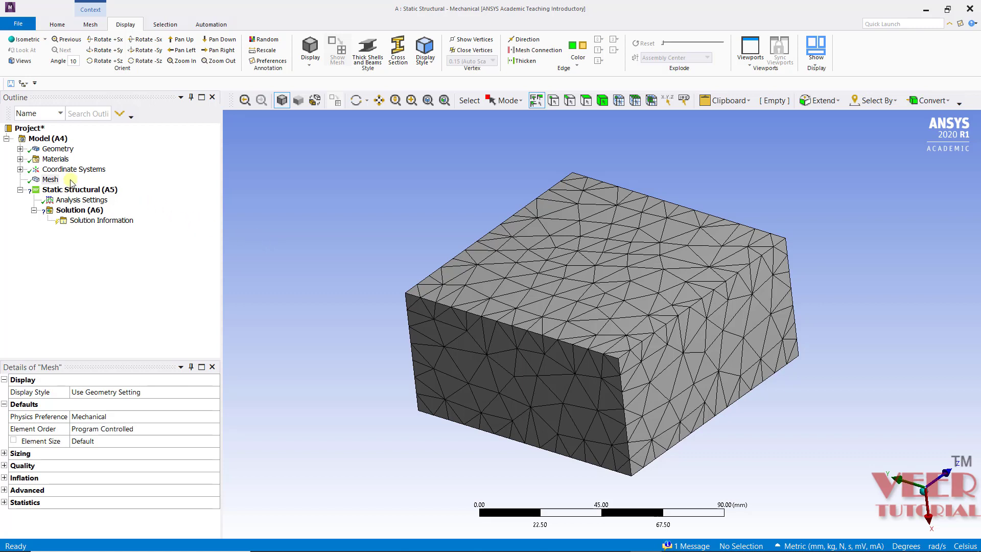
# Insert a mesh Refinement control and scope it to the box's large upper face
pyautogui.click(51, 180)
pyautogui.rightClick(53, 181)
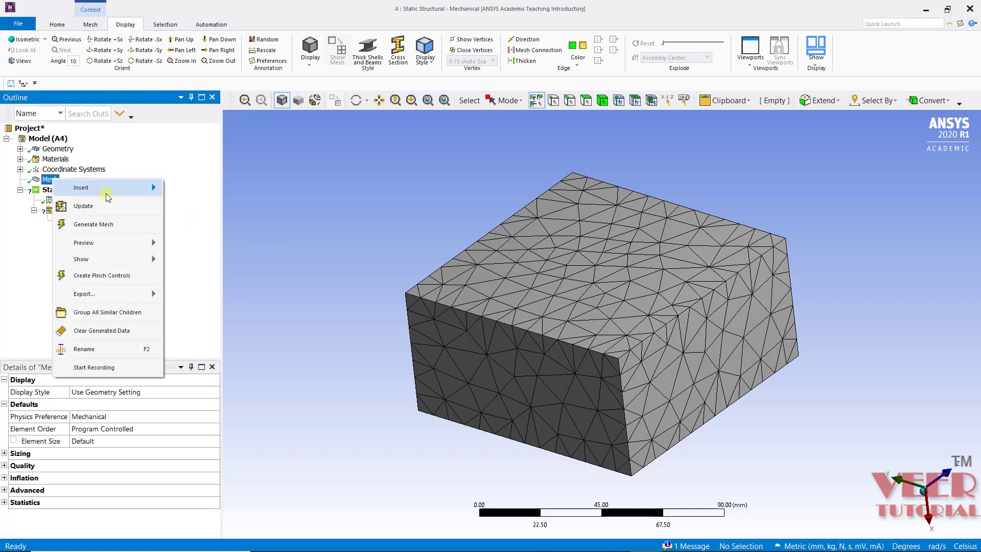
pyautogui.moveTo(106, 193)
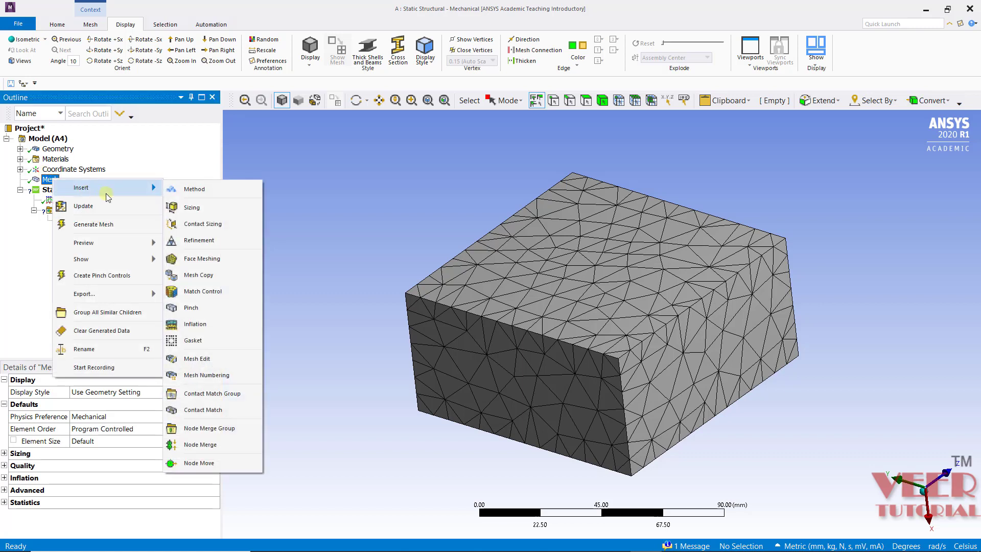
pyautogui.click(205, 241)
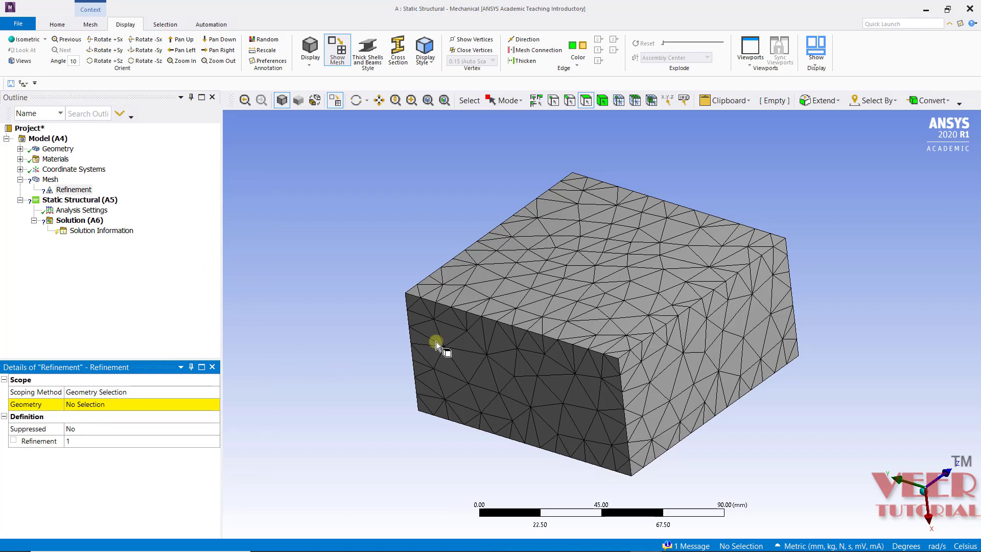
pyautogui.click(501, 314)
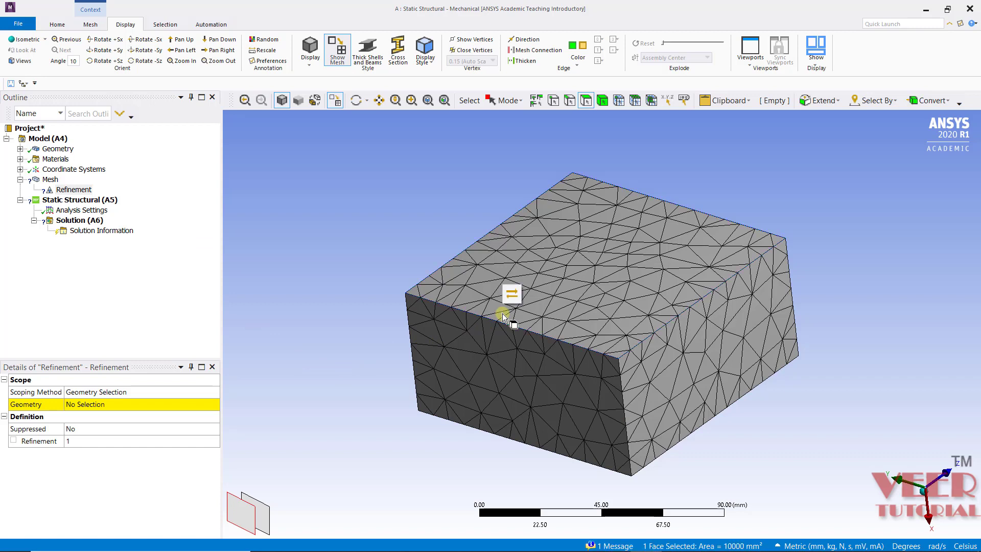
pyautogui.click(95, 404)
pyautogui.click(97, 405)
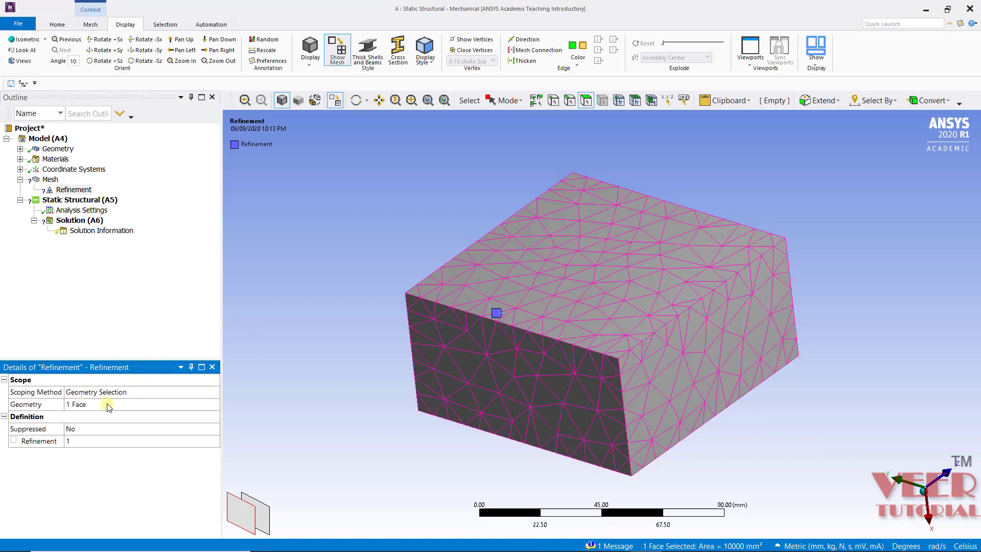
# Set the face refinement level to 2 and regenerate the mesh
pyautogui.click(82, 442)
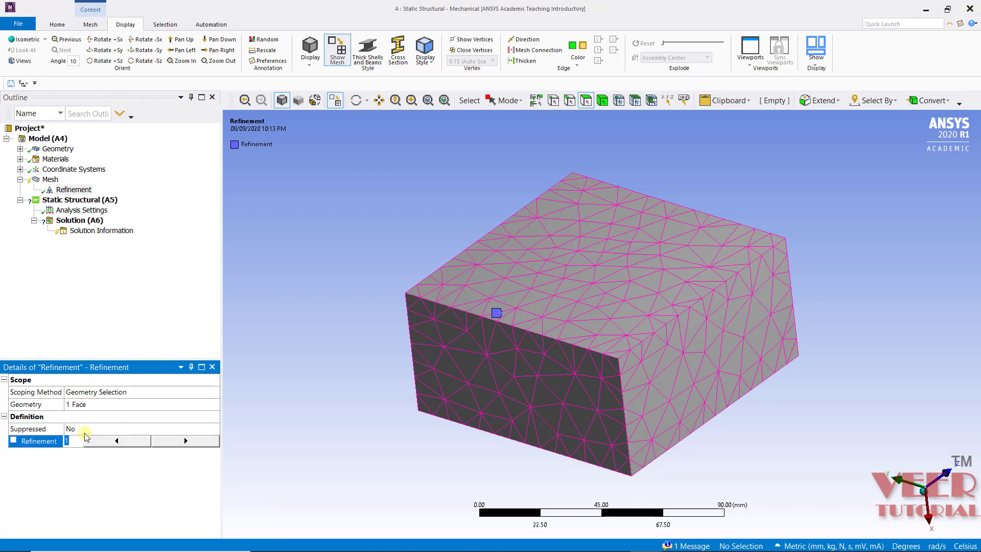
pyautogui.click(186, 441)
pyautogui.click(122, 447)
pyautogui.click(273, 427)
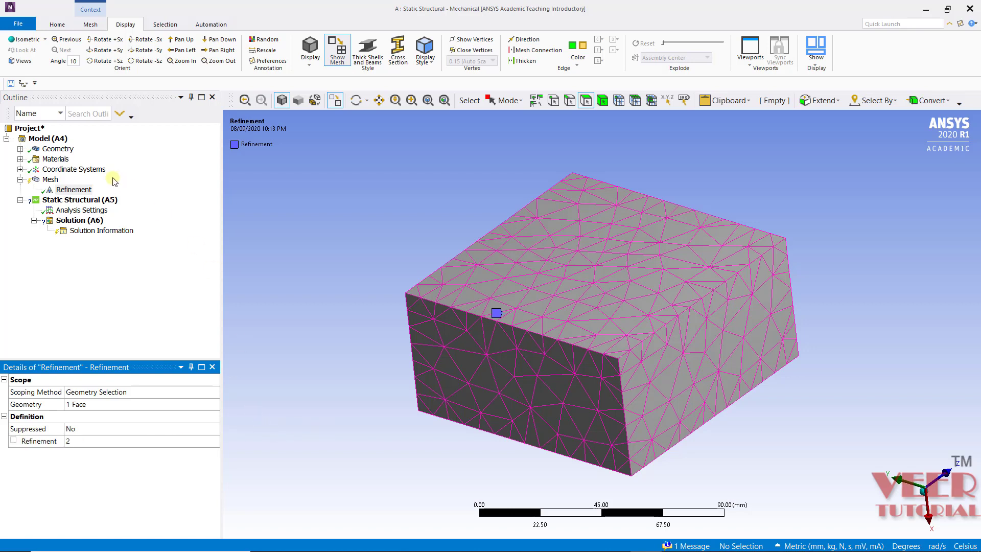
pyautogui.click(51, 180)
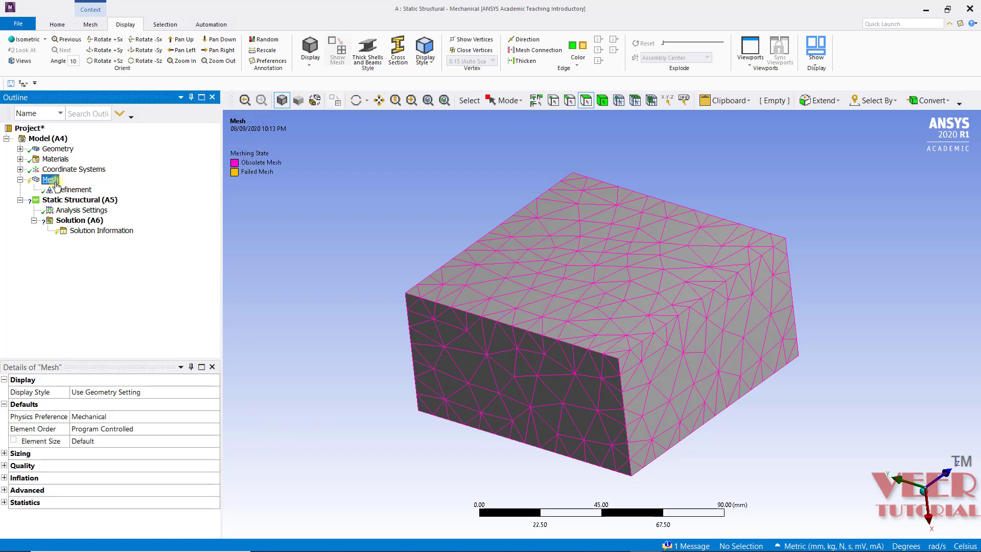
pyautogui.rightClick(56, 183)
pyautogui.click(97, 228)
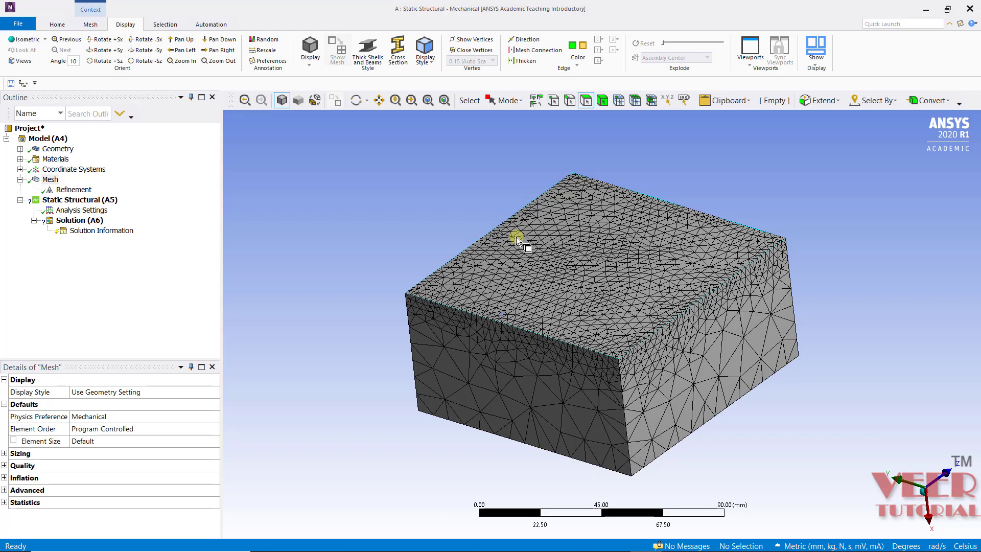
# Rescope the Refinement control to two faces: the large upper face and the adjacent dark front face
pyautogui.click(85, 192)
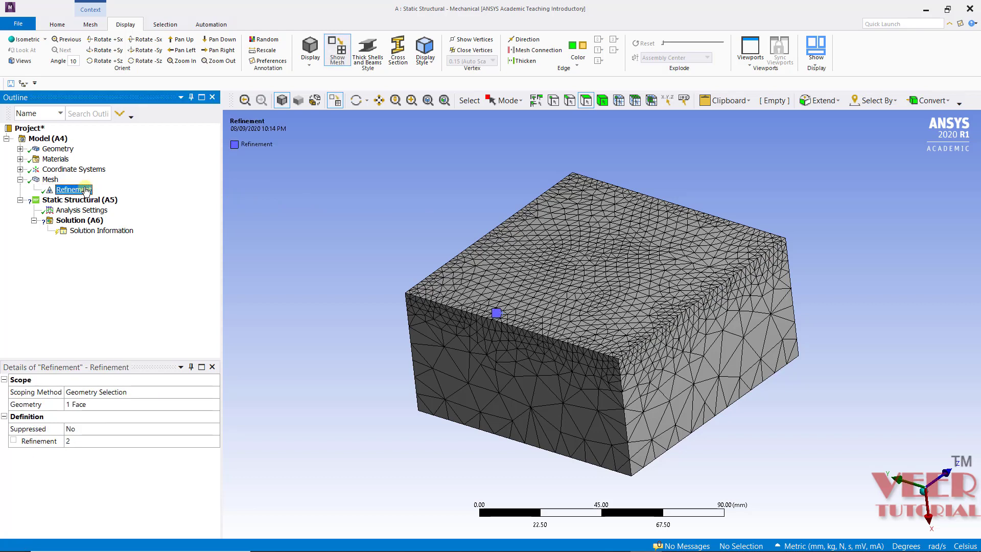
pyautogui.click(90, 403)
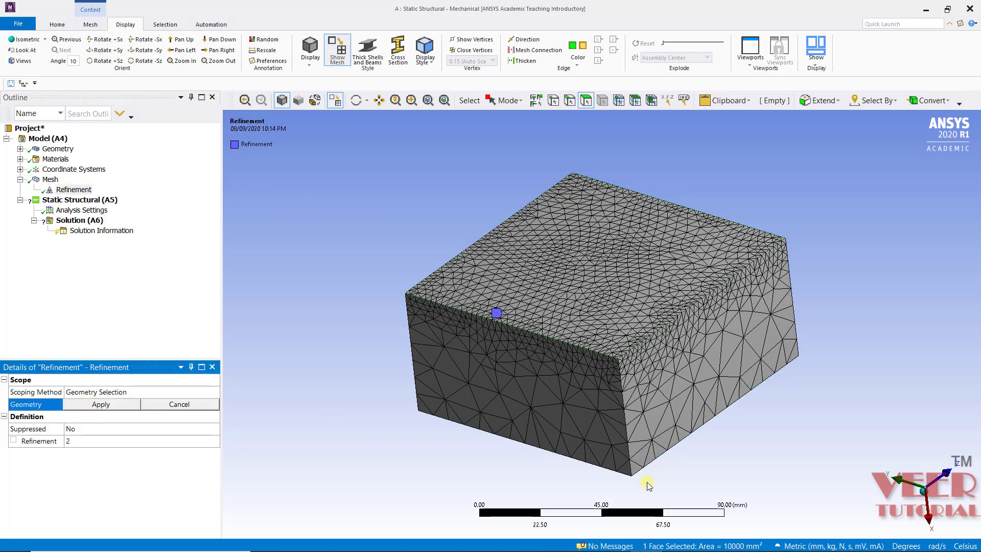
pyautogui.click(582, 315)
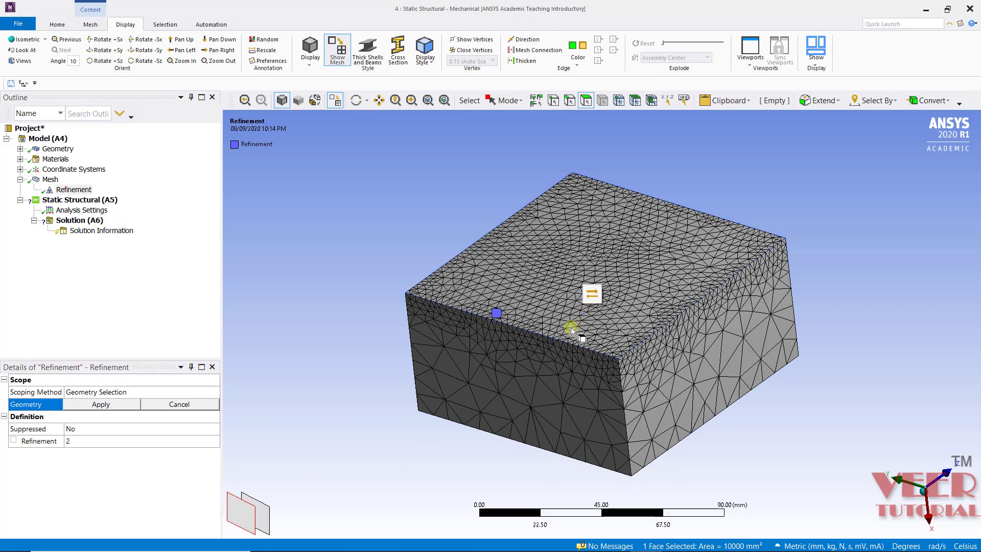
pyautogui.keyDown('ctrl'); pyautogui.click(566, 412); pyautogui.keyUp('ctrl')
pyautogui.click(117, 405)
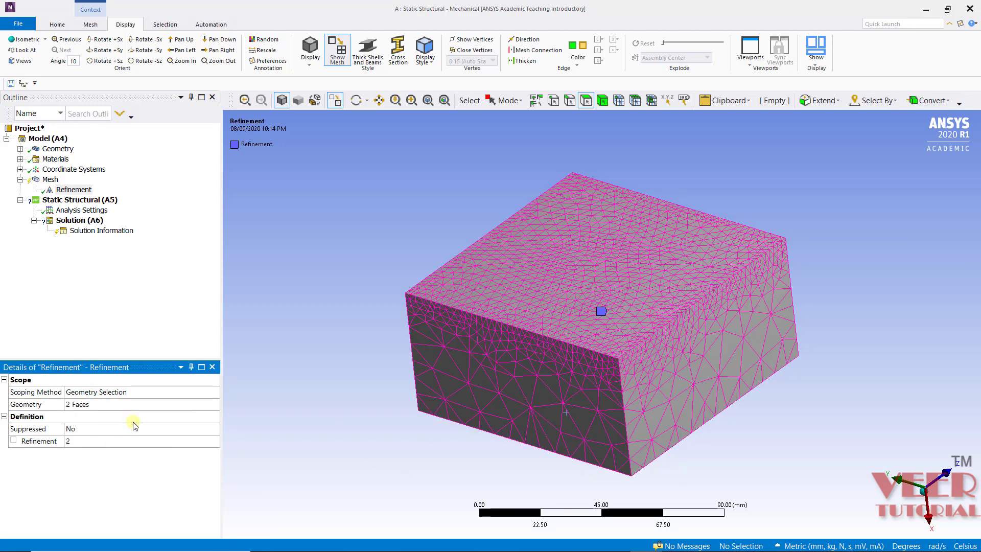
# Set the refinement level of the two faces to 3, regenerate the mesh and inspect it
pyautogui.click(121, 440)
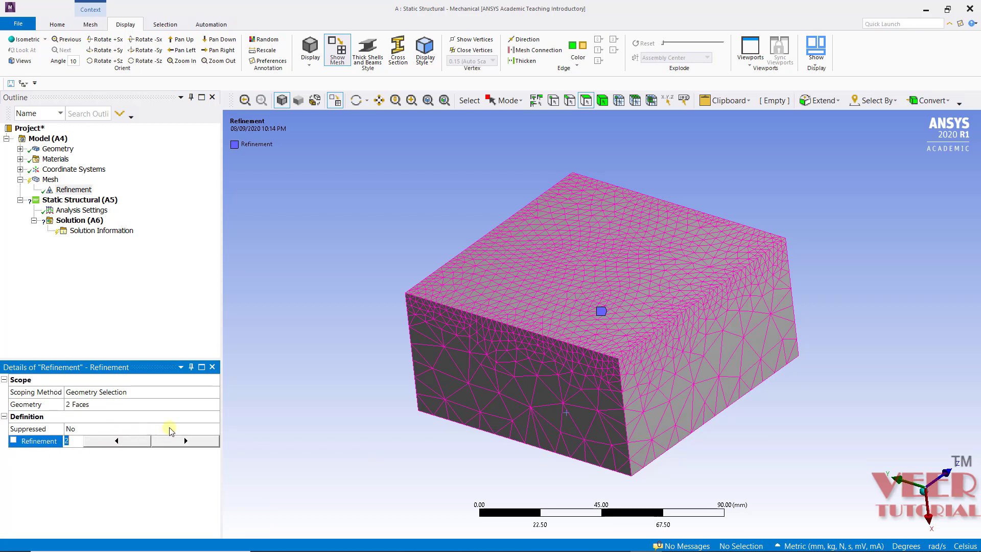
pyautogui.click(49, 180)
pyautogui.rightClick(50, 180)
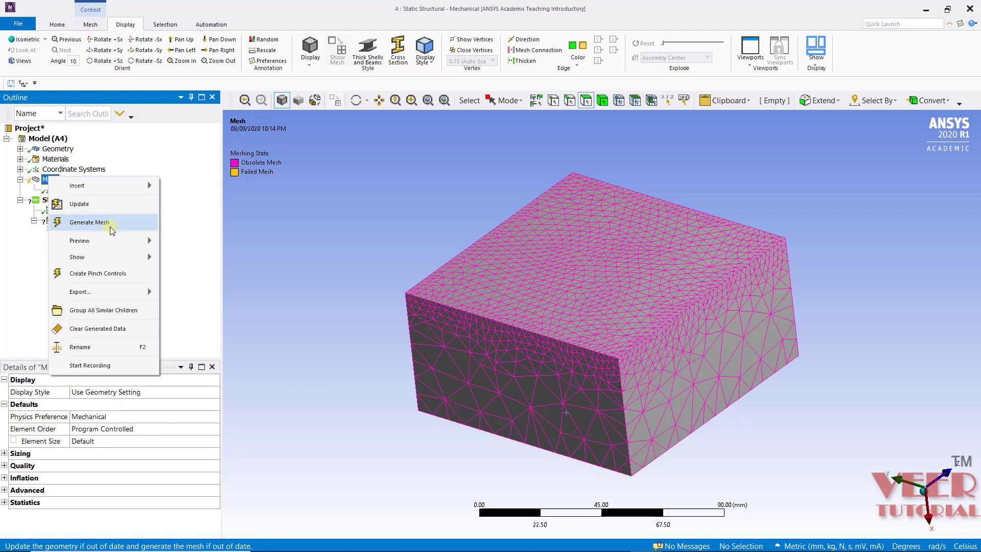
pyautogui.click(109, 226)
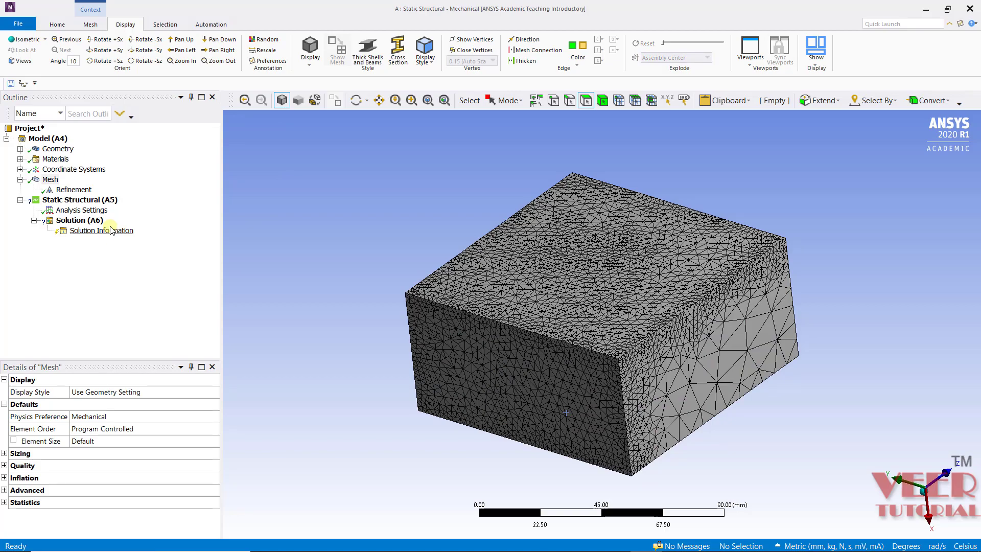
pyautogui.moveTo(403, 346); pyautogui.dragTo(530, 350, button='middle')
pyautogui.moveTo(576, 404); pyautogui.dragTo(653, 236, button='middle')
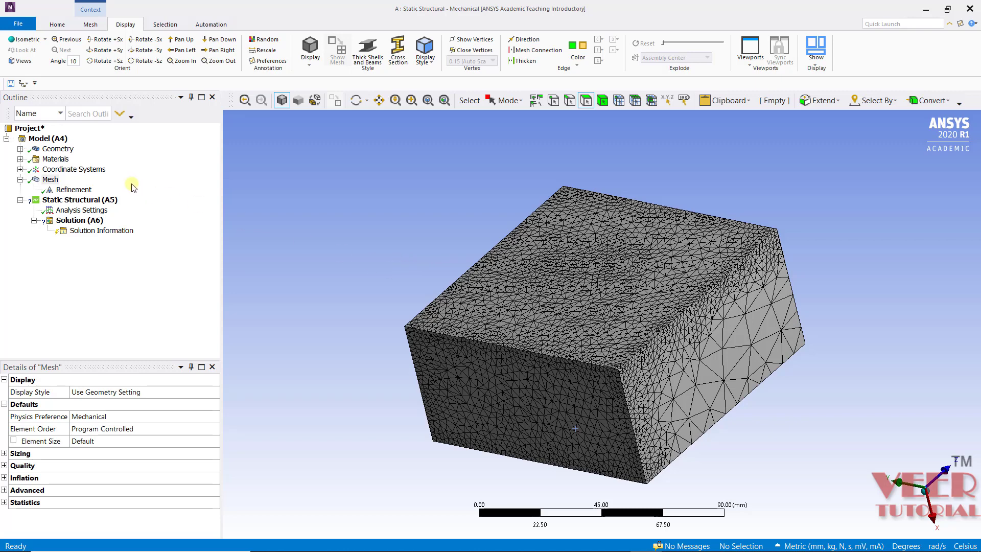
# Clear the generated mesh data from the model
pyautogui.click(50, 180)
pyautogui.rightClick(51, 183)
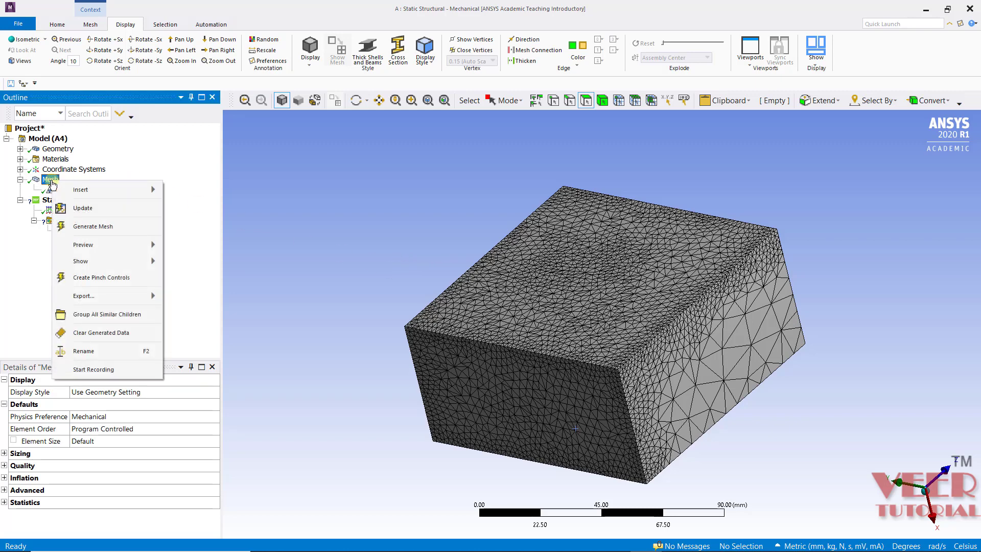
pyautogui.click(108, 334)
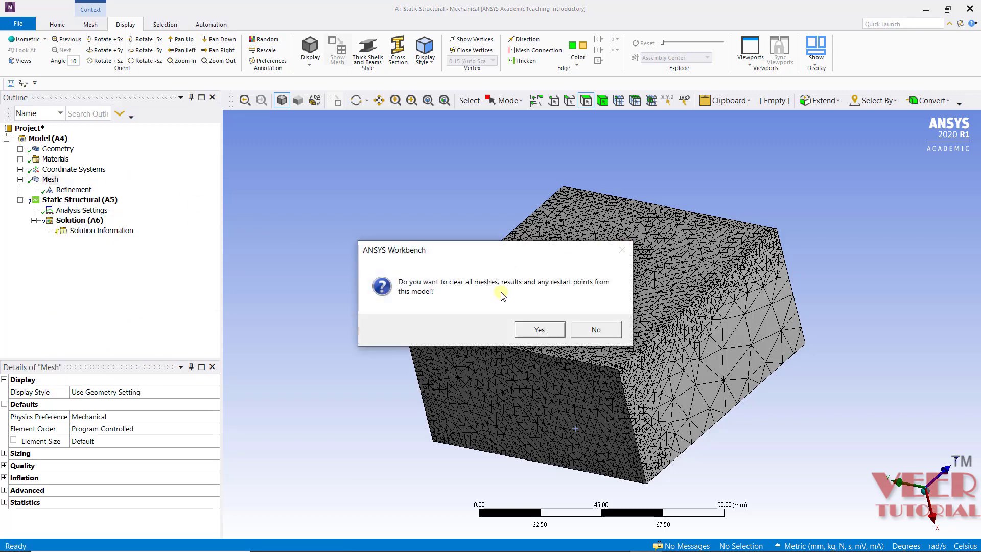
pyautogui.click(541, 329)
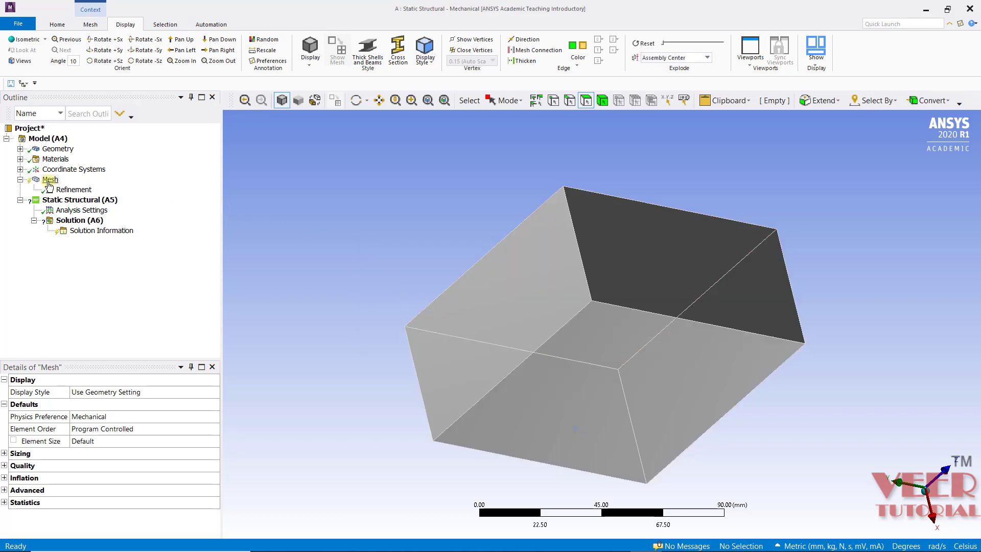
# Delete the Refinement control from the mesh
pyautogui.click(71, 190)
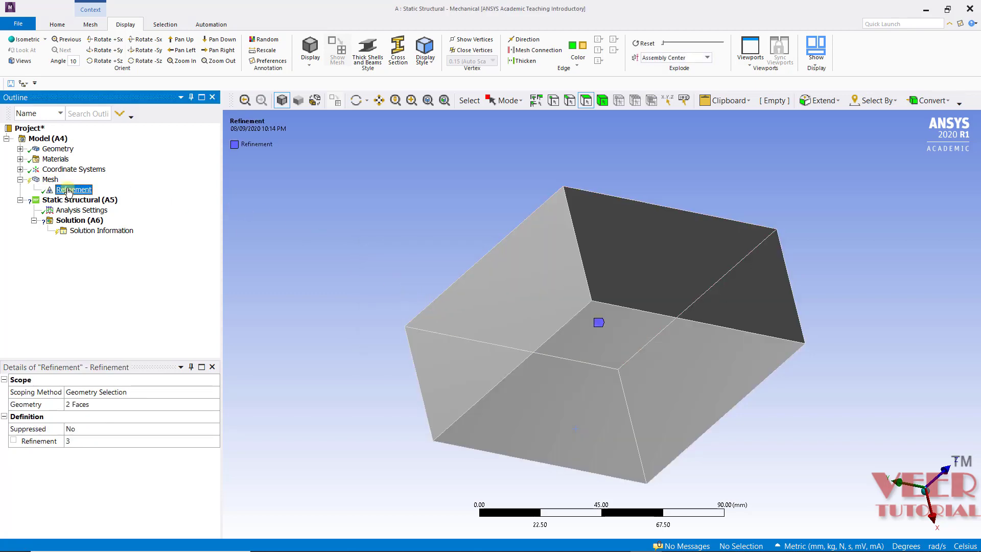
pyautogui.rightClick(68, 190)
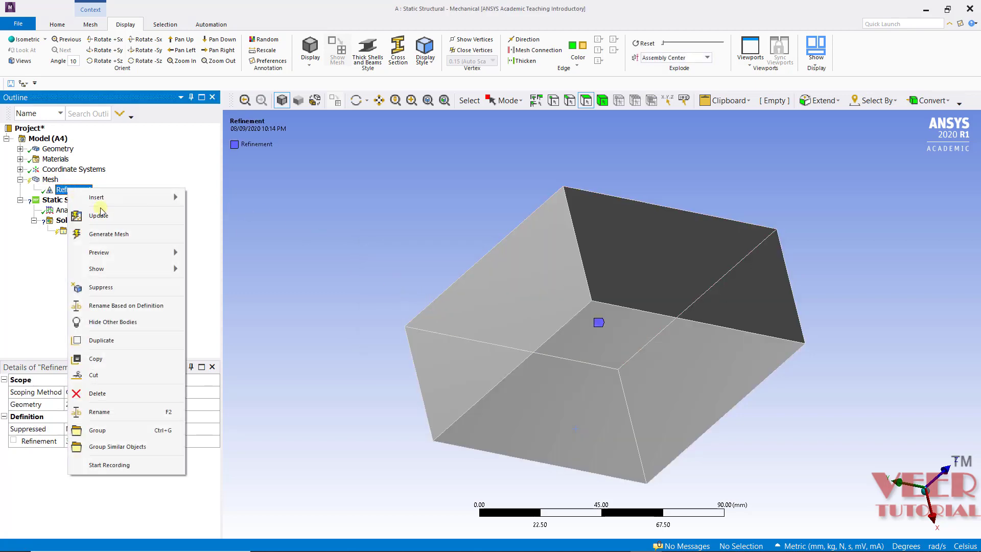
pyautogui.click(123, 393)
pyautogui.click(475, 331)
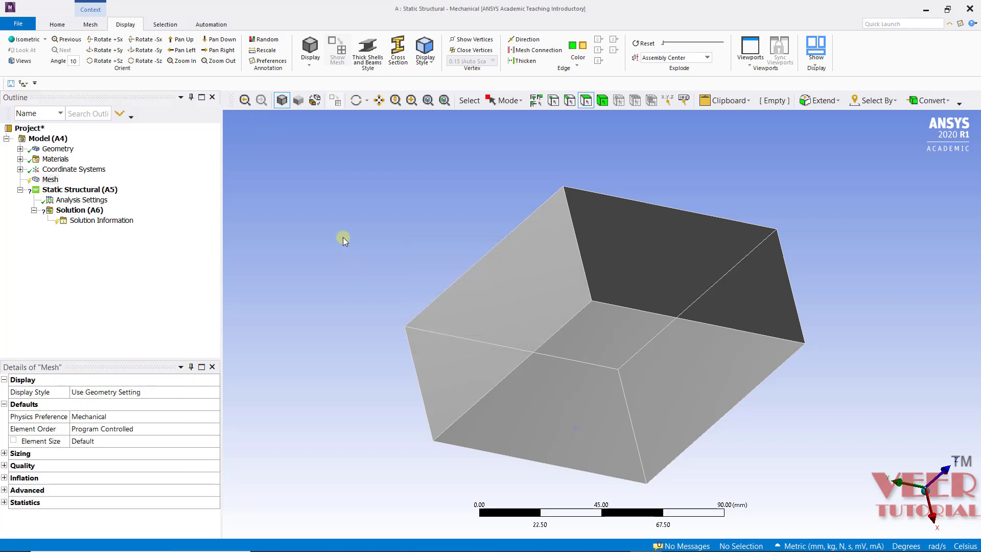
# Generate the box mesh without any local control, using the default element size
pyautogui.click(50, 180)
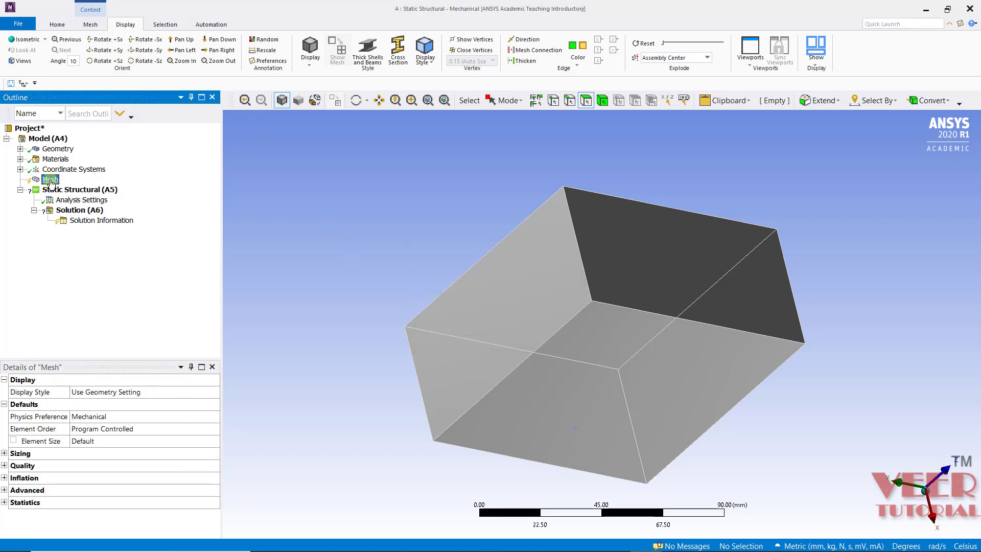
pyautogui.rightClick(50, 182)
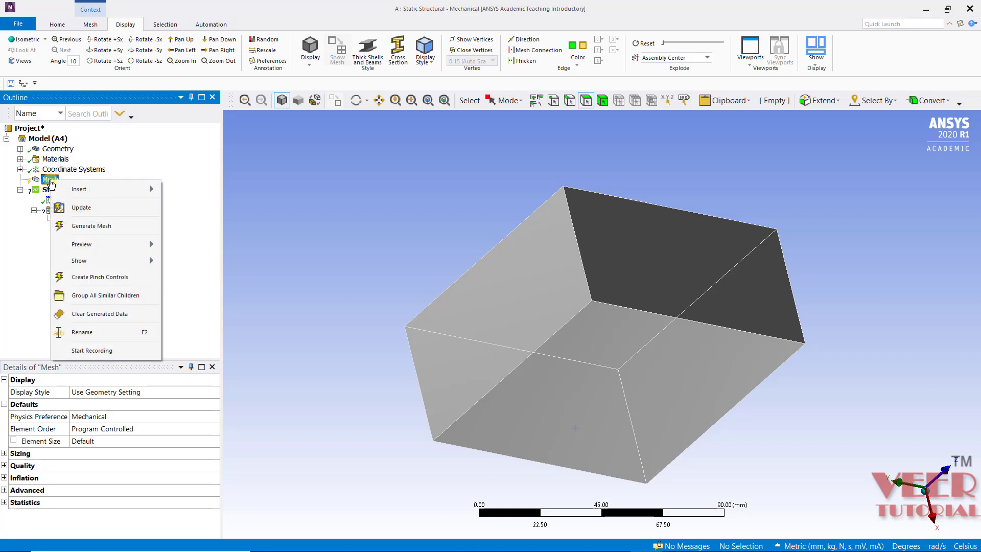
pyautogui.click(113, 226)
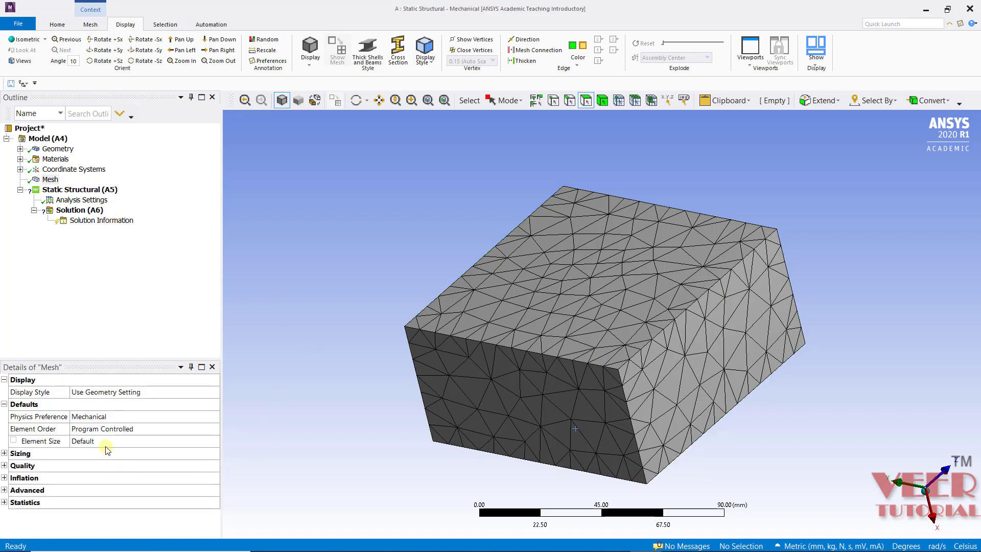
# Set the global mesh element size to 5 mm
pyautogui.click(106, 441)
pyautogui.write('5')
pyautogui.press('Return')
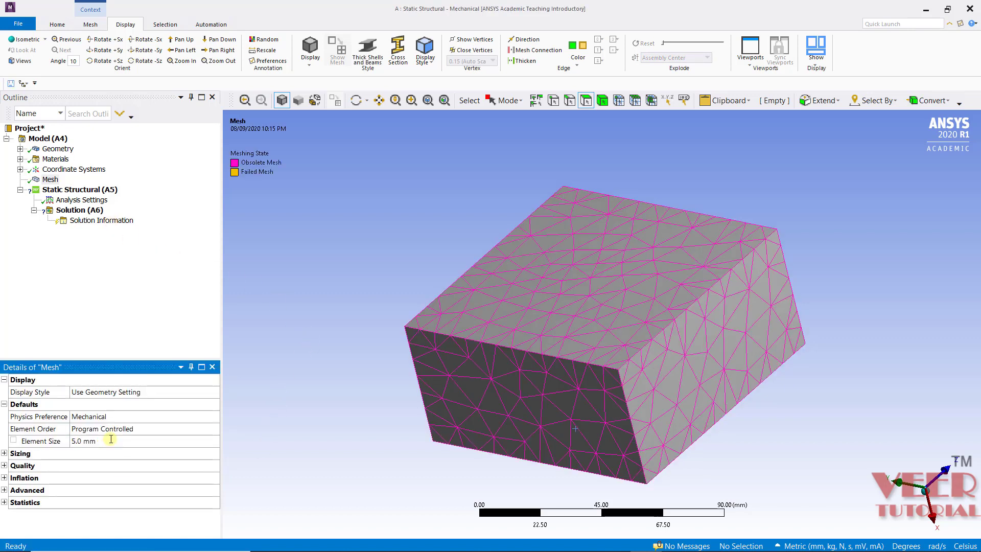
# Generate the box mesh using the 5 mm global element size
pyautogui.rightClick(54, 184)
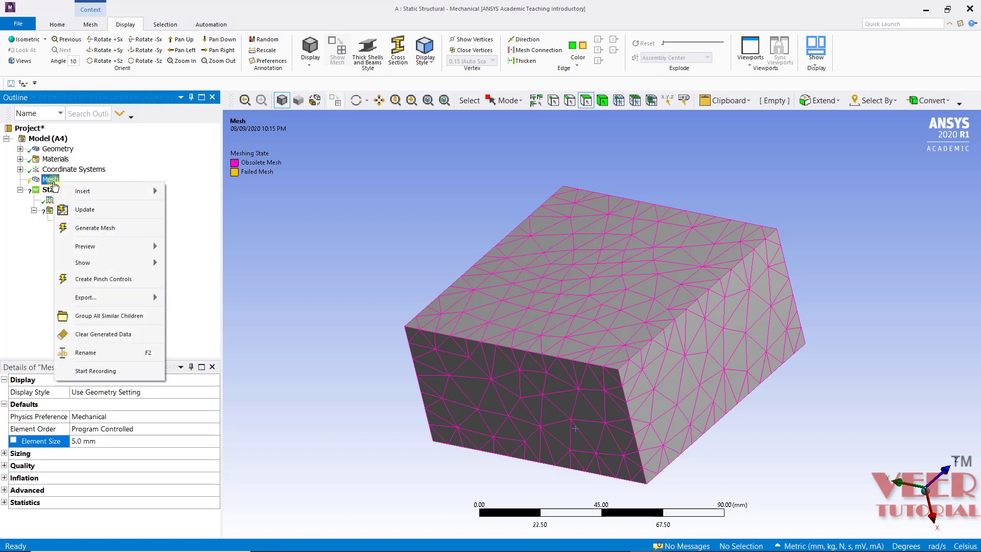
pyautogui.click(108, 228)
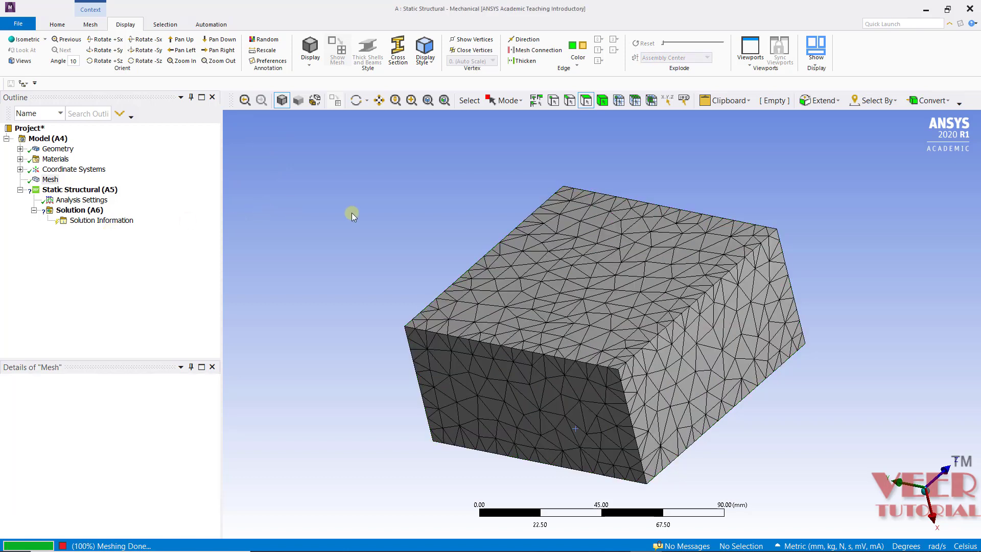
# Insert a Face Meshing control on the mesh and scope it to the box's large top face
pyautogui.click(50, 180)
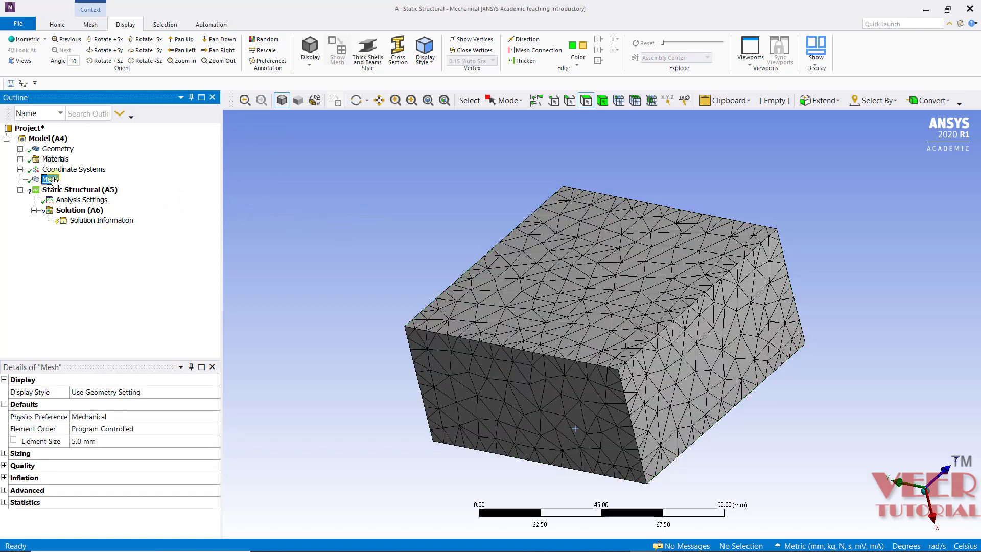
pyautogui.rightClick(54, 181)
pyautogui.moveTo(128, 192)
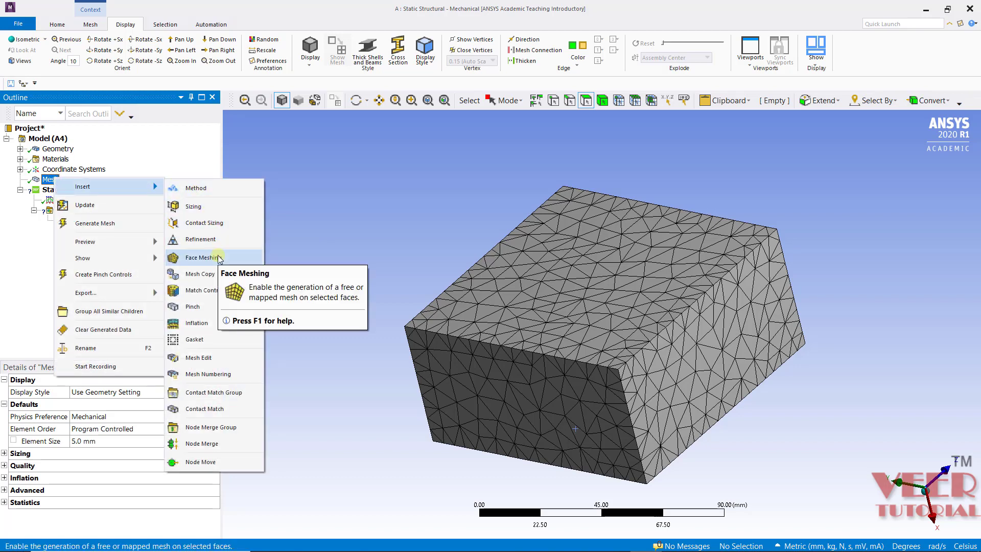
pyautogui.click(202, 257)
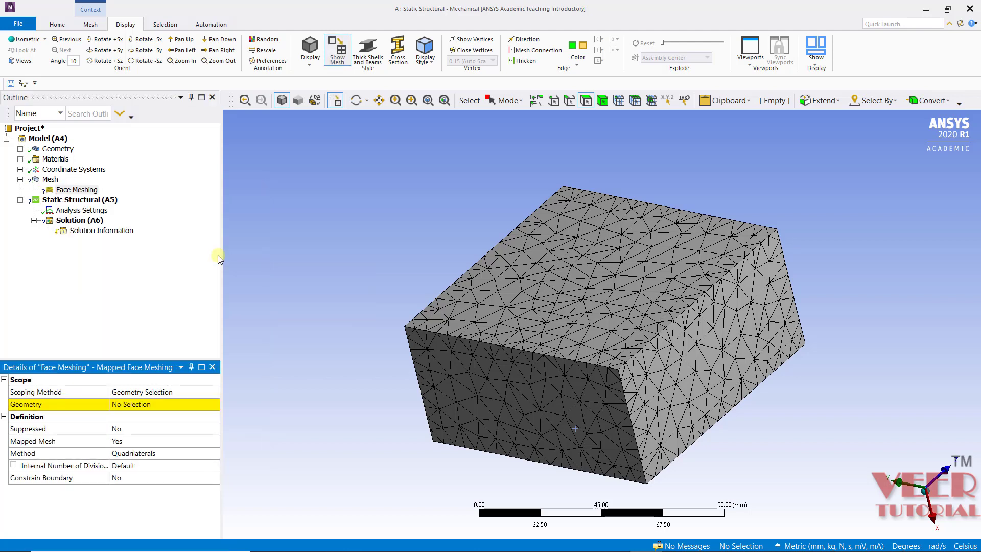
pyautogui.click(131, 408)
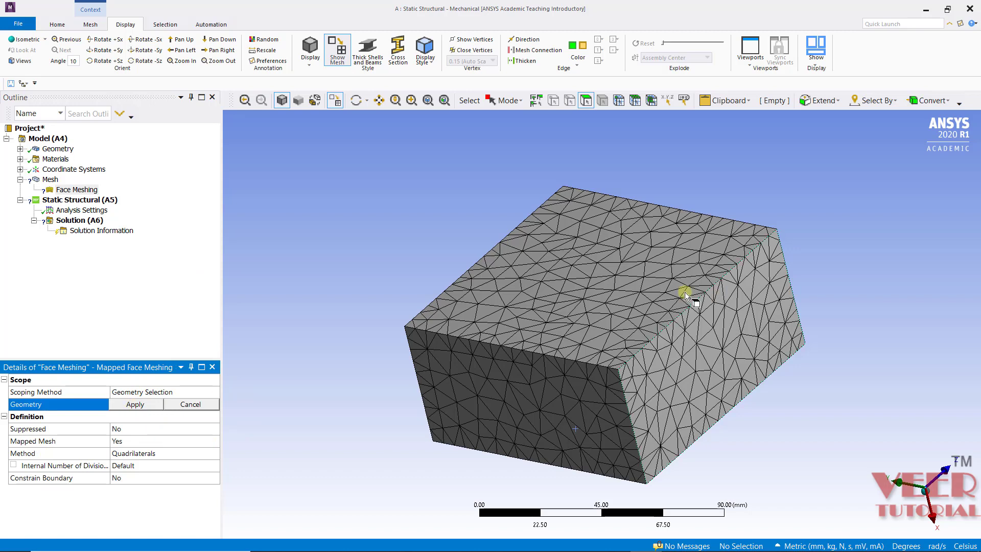
pyautogui.click(583, 320)
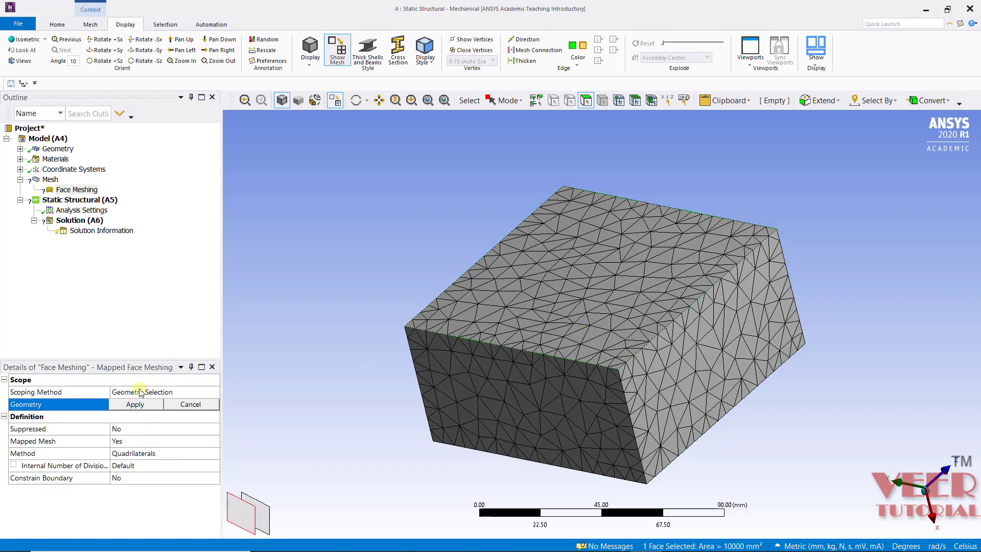
pyautogui.click(136, 405)
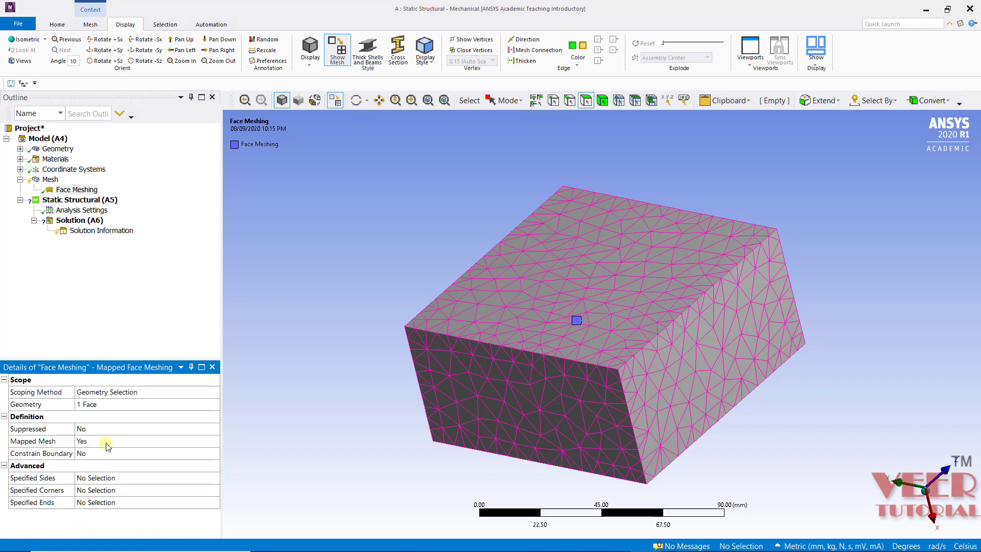
# Regenerate the mesh with the mapped top face and inspect the element pattern on the box
pyautogui.click(51, 179)
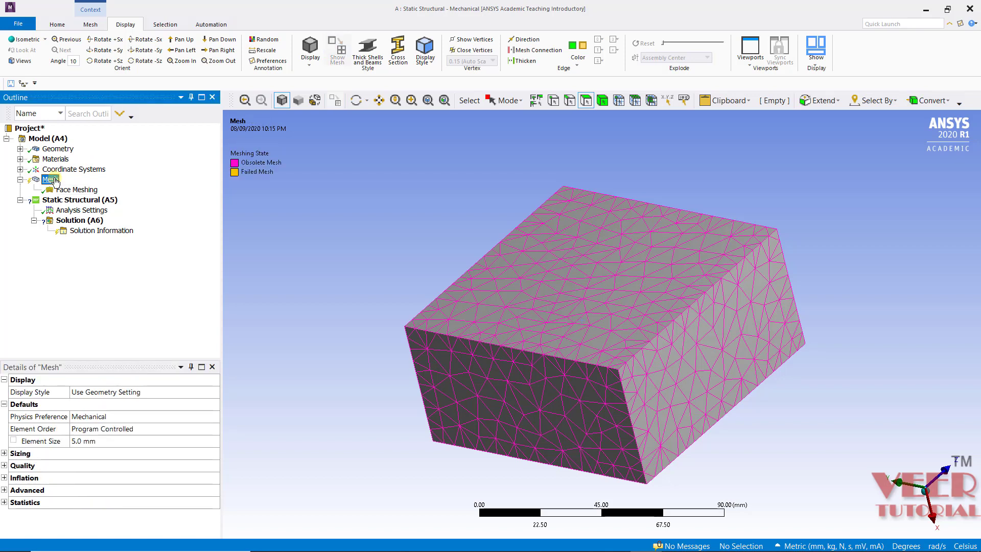
pyautogui.rightClick(55, 182)
pyautogui.click(77, 224)
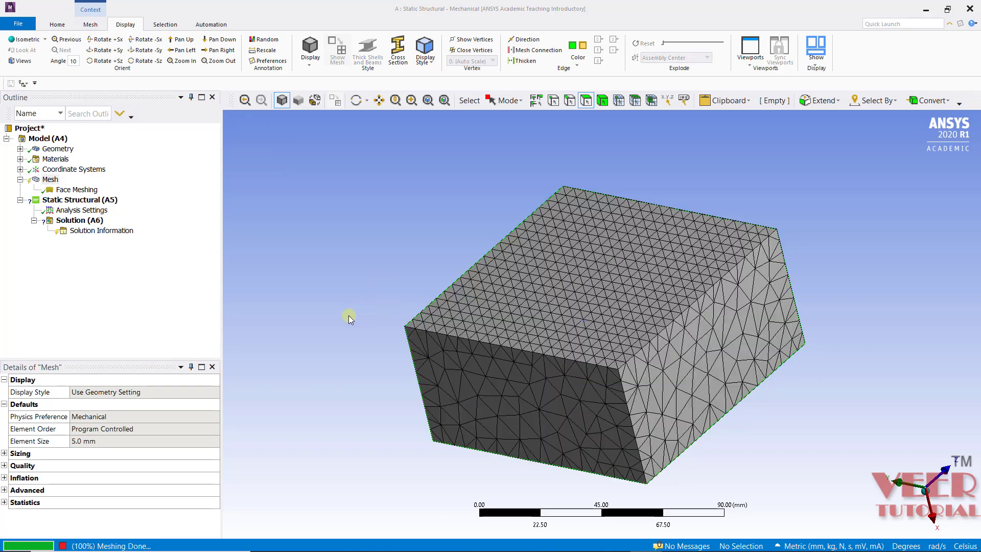
pyautogui.moveTo(327, 317); pyautogui.dragTo(399, 344, button='middle')
pyautogui.scroll(2, 724, 361)
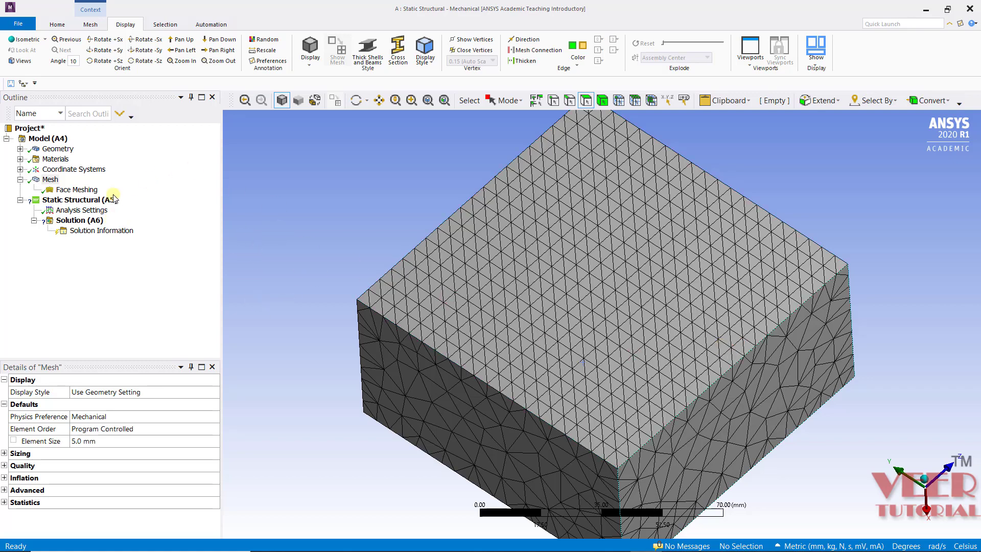
pyautogui.moveTo(505, 294); pyautogui.dragTo(519, 273, button='middle')
pyautogui.scroll(-2, 519, 273)
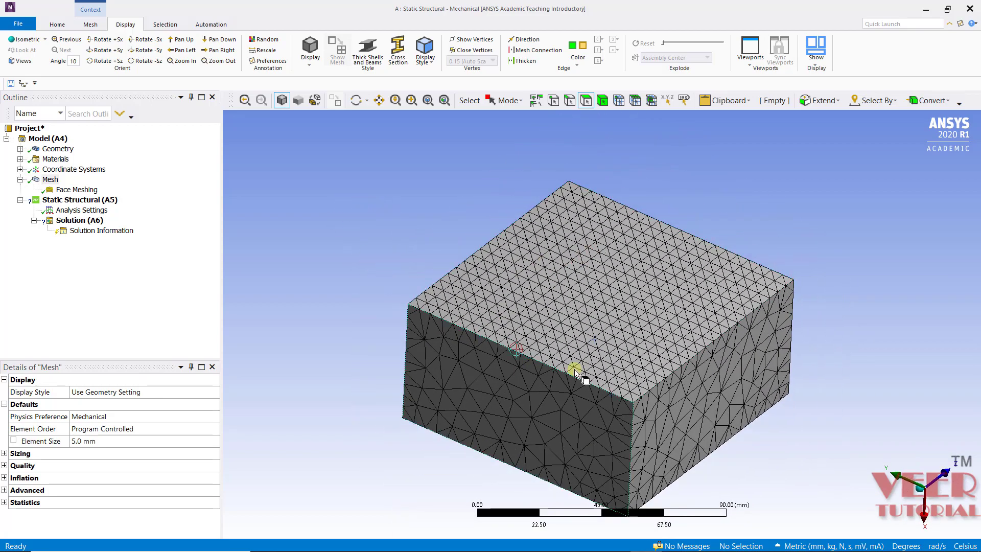
pyautogui.moveTo(604, 328); pyautogui.dragTo(608, 306, button='middle')
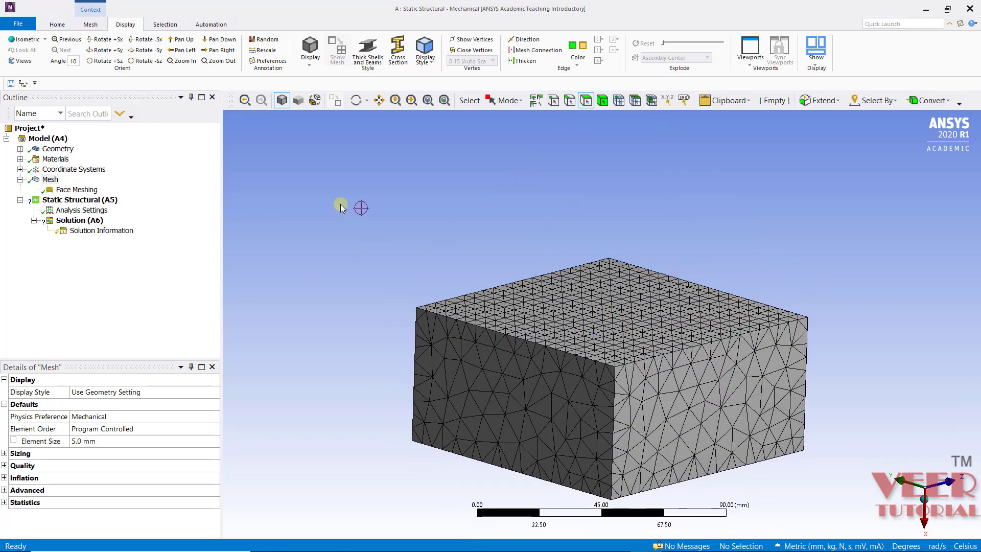
# Insert a second Face Meshing control and scope it to the dark side face of the box
pyautogui.click(50, 179)
pyautogui.rightClick(50, 180)
pyautogui.moveTo(82, 189)
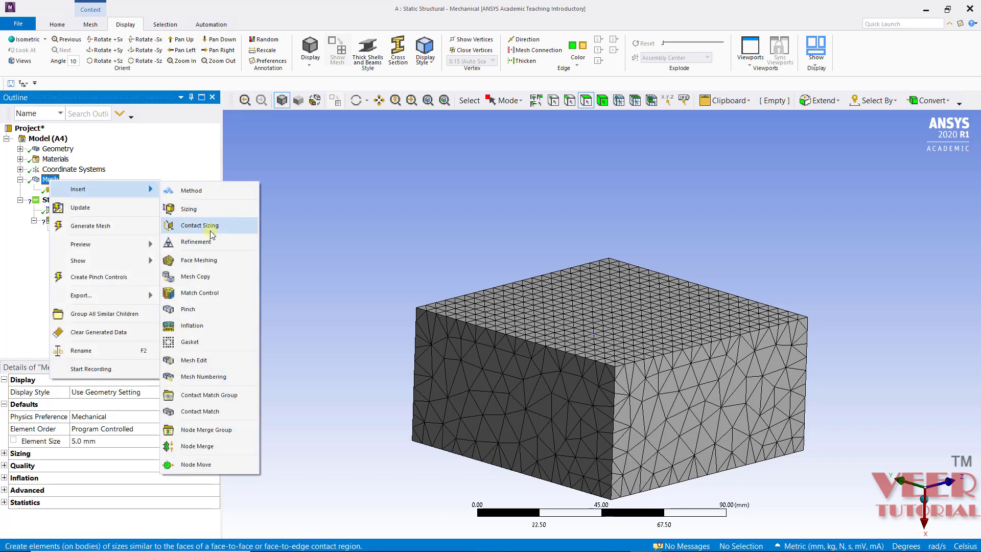
pyautogui.click(199, 260)
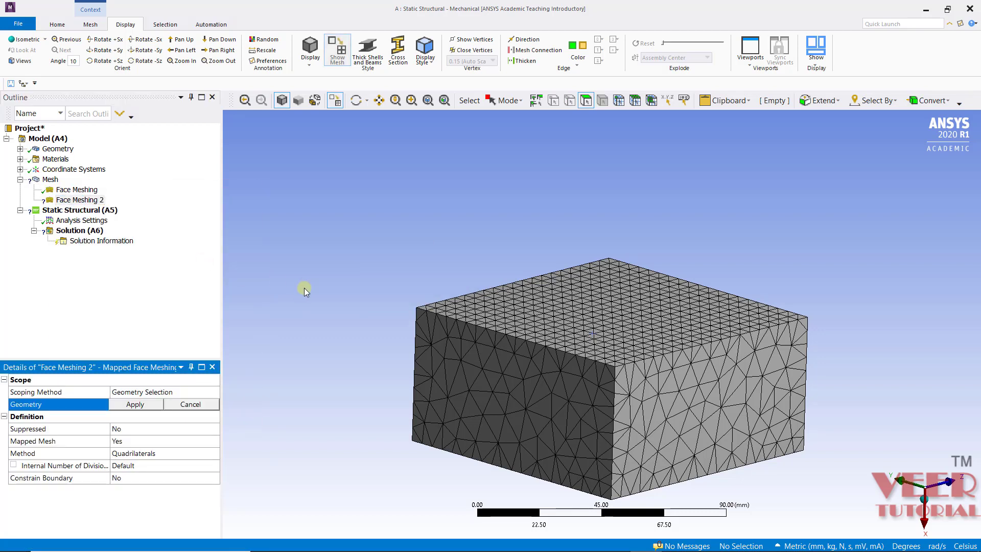
pyautogui.click(494, 385)
pyautogui.click(147, 410)
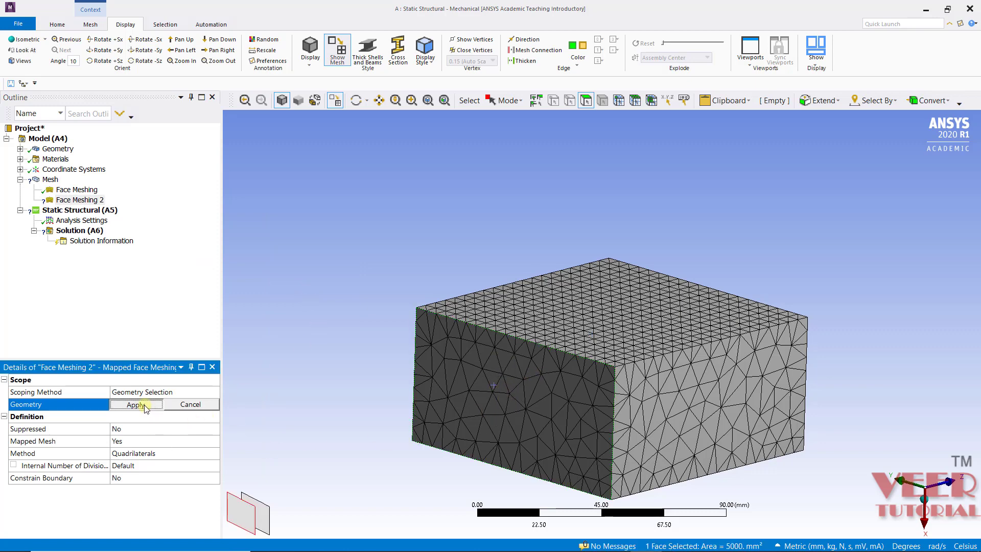
# Regenerate the mesh with both face meshing controls and compare the mapped faces with the free-meshed side
pyautogui.click(50, 179)
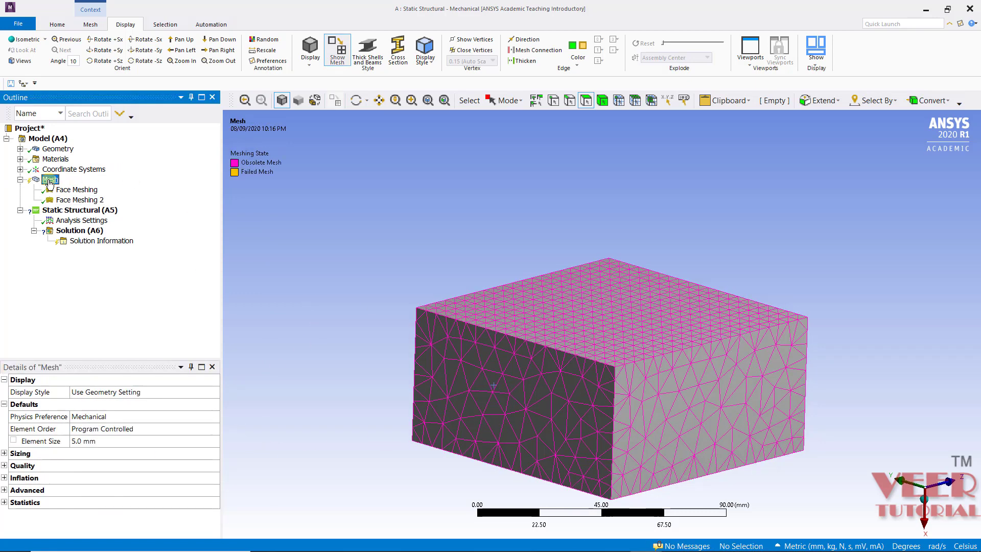
pyautogui.rightClick(50, 179)
pyautogui.click(91, 227)
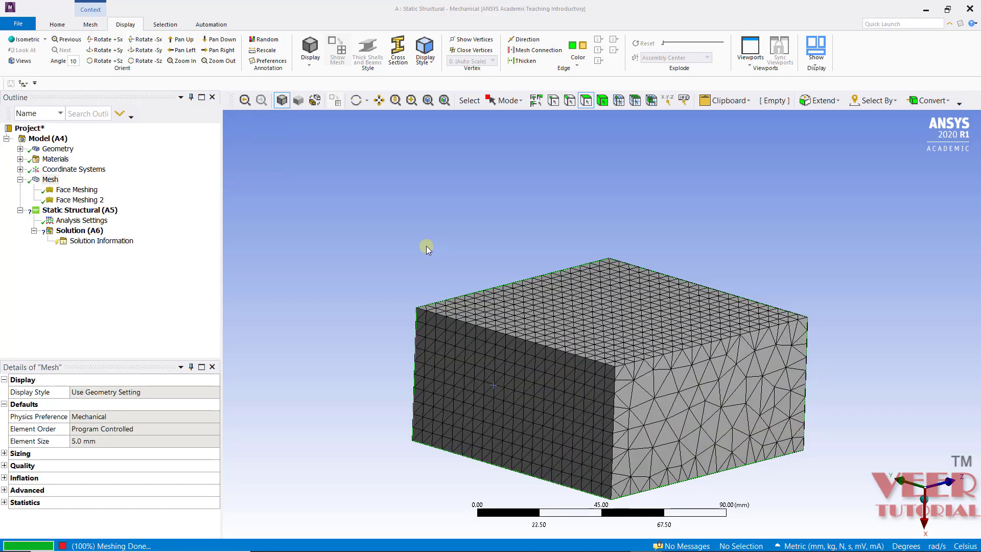
pyautogui.moveTo(403, 267)
pyautogui.mouseDown(button='middle')
pyautogui.moveTo(496, 210)
pyautogui.moveTo(550, 261)
pyautogui.moveTo(608, 192)
pyautogui.moveTo(488, 243)
pyautogui.moveTo(385, 213)
pyautogui.moveTo(348, 257)
pyautogui.moveTo(782, 286)
pyautogui.moveTo(795, 225)
pyautogui.moveTo(957, 258)
pyautogui.moveTo(947, 236)
pyautogui.moveTo(955, 248)
pyautogui.moveTo(903, 251)
pyautogui.mouseUp(button='middle')
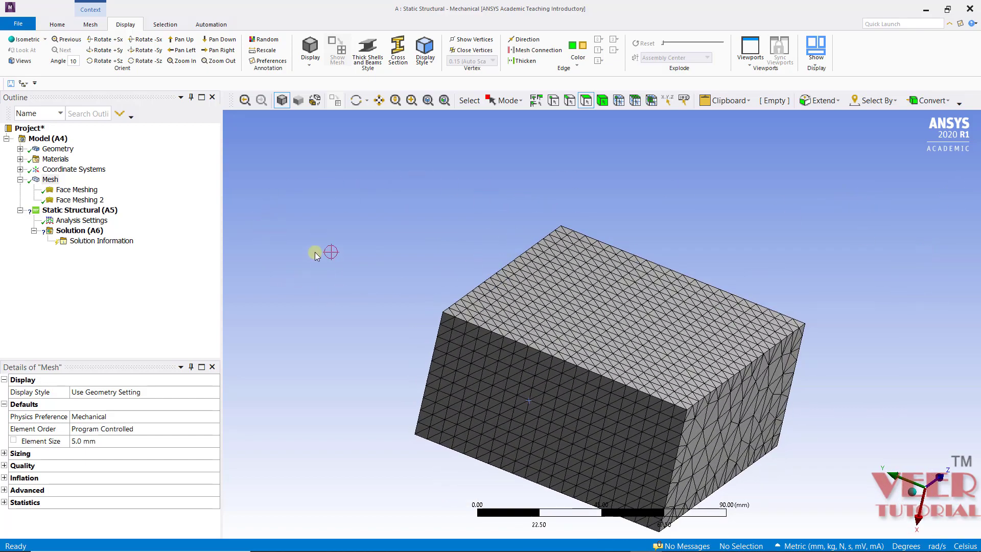
# Delete both Face Meshing controls from the mesh
pyautogui.click(82, 190)
pyautogui.keyDown('ctrl'); pyautogui.click(79, 202); pyautogui.keyUp('ctrl')
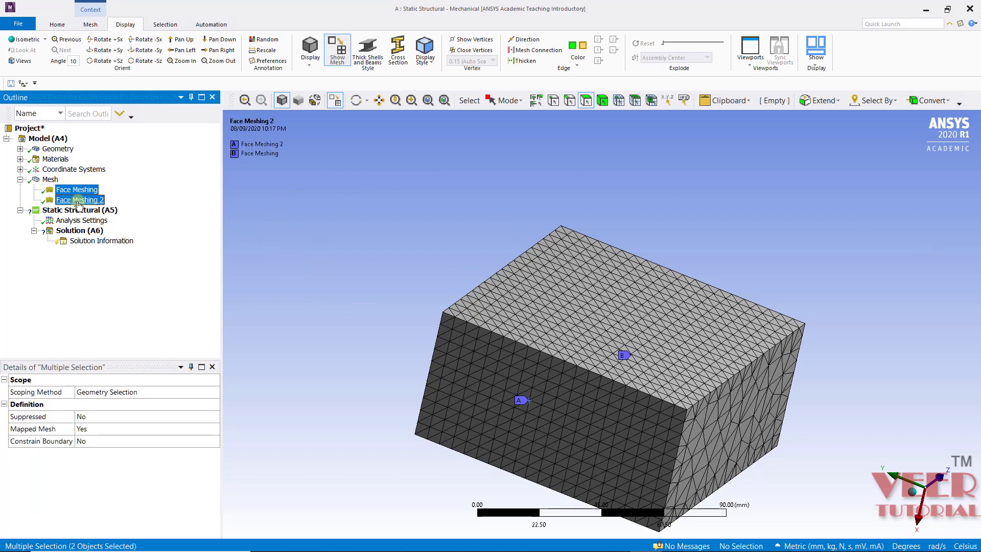
pyautogui.rightClick(80, 204)
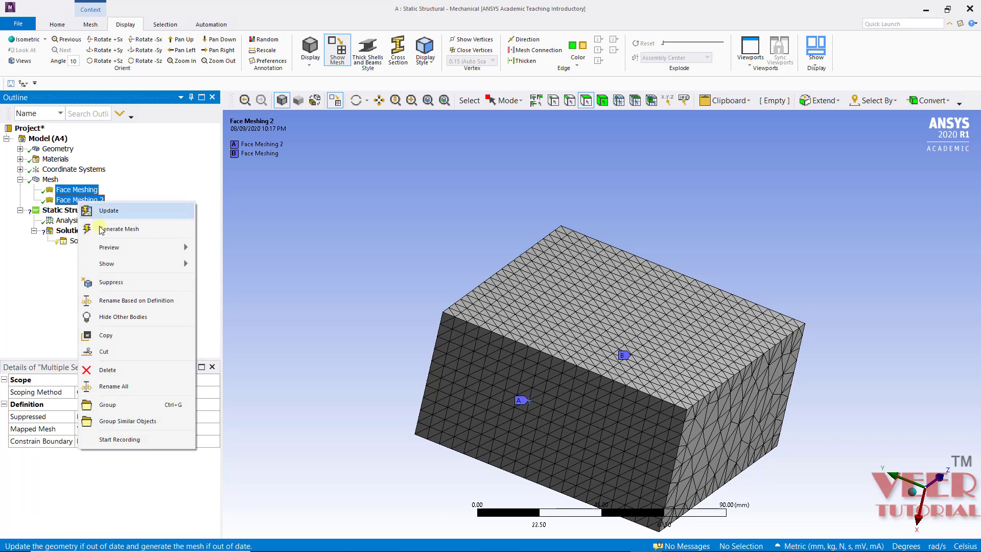
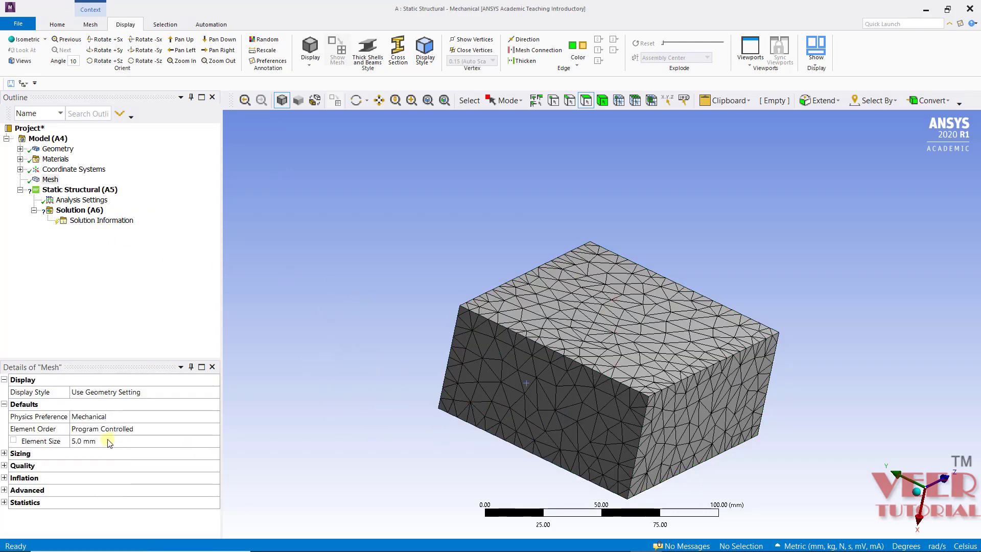
# Looking along the X axis, slice the meshed box with a section plane perpendicular to Z, slightly above mid-height
pyautogui.moveTo(405, 446); pyautogui.dragTo(511, 334, button='middle')
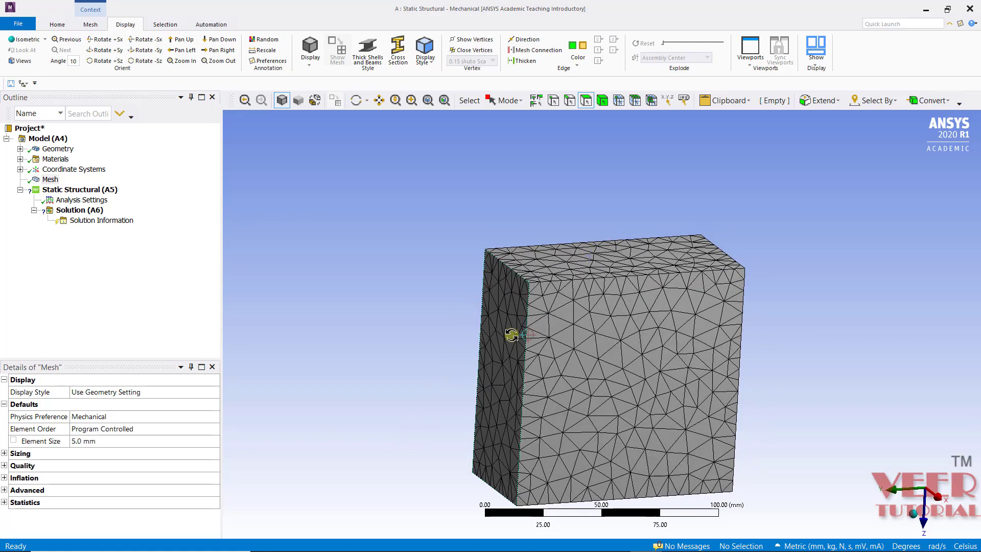
pyautogui.click(90, 25)
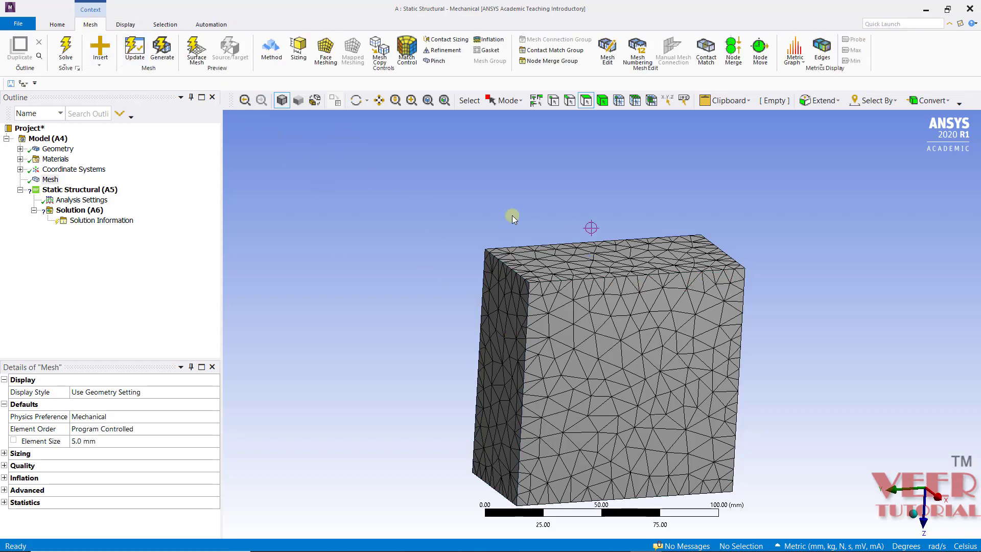
pyautogui.click(939, 502)
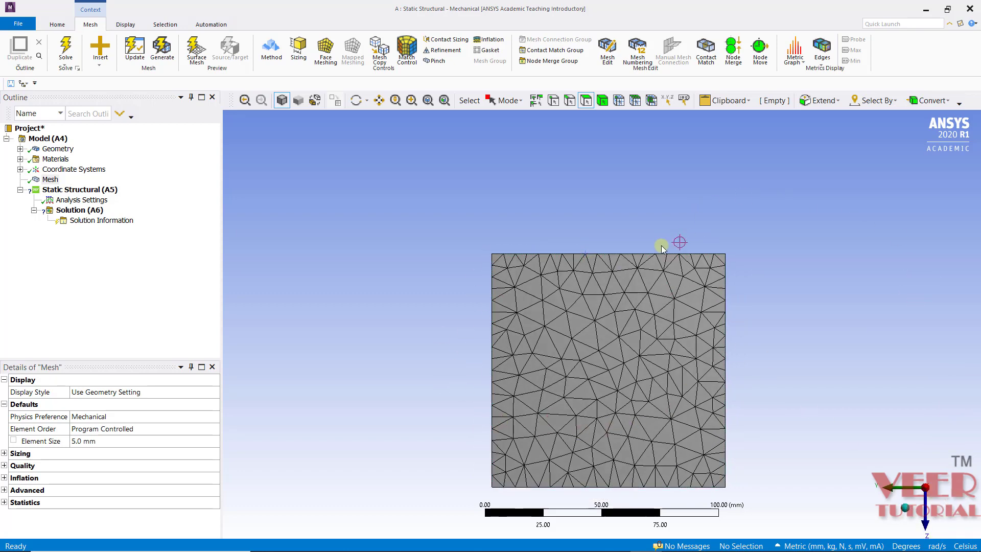
pyautogui.click(99, 61)
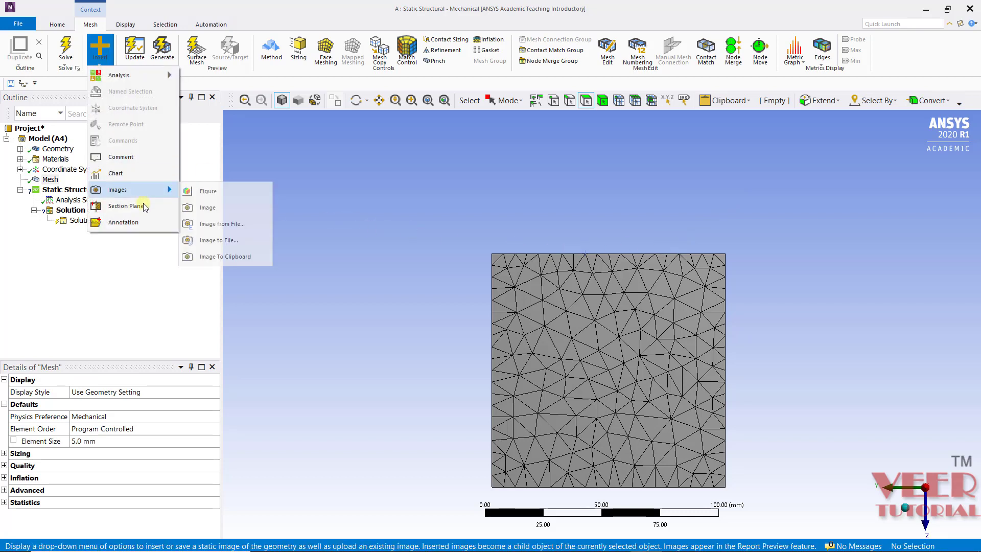
pyautogui.click(144, 204)
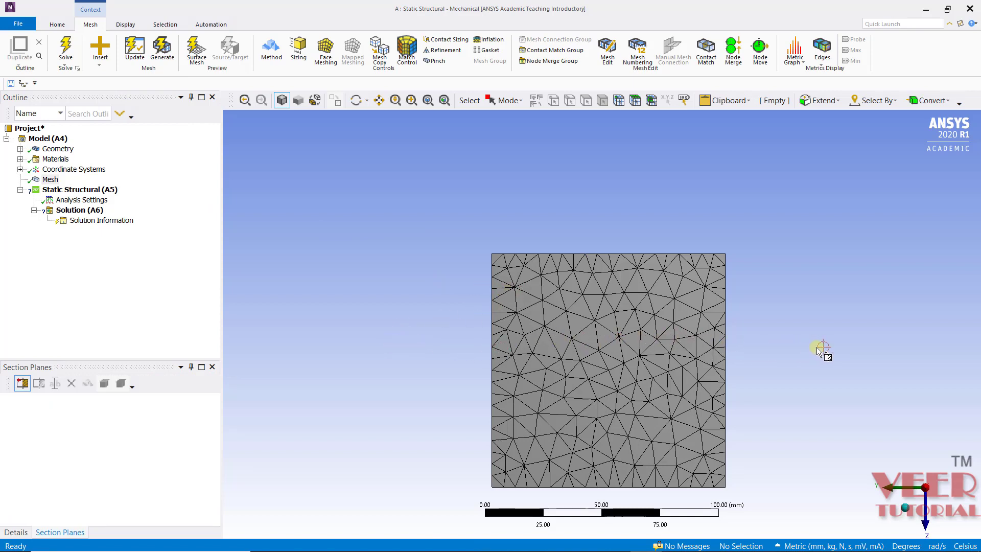
pyautogui.moveTo(813, 349)
pyautogui.mouseDown()
pyautogui.moveTo(746, 359)
pyautogui.moveTo(638, 344)
pyautogui.moveTo(793, 344)
pyautogui.moveTo(438, 354)
pyautogui.moveTo(370, 345)
pyautogui.mouseUp()
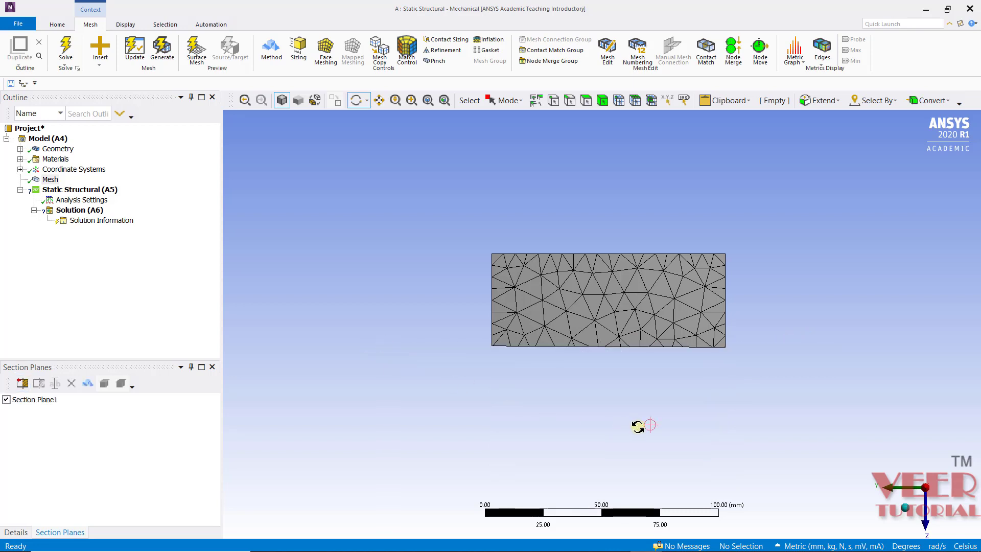
# Show whole elements on the section cut and examine the tetrahedral mesh inside the box
pyautogui.moveTo(709, 412); pyautogui.dragTo(394, 127)
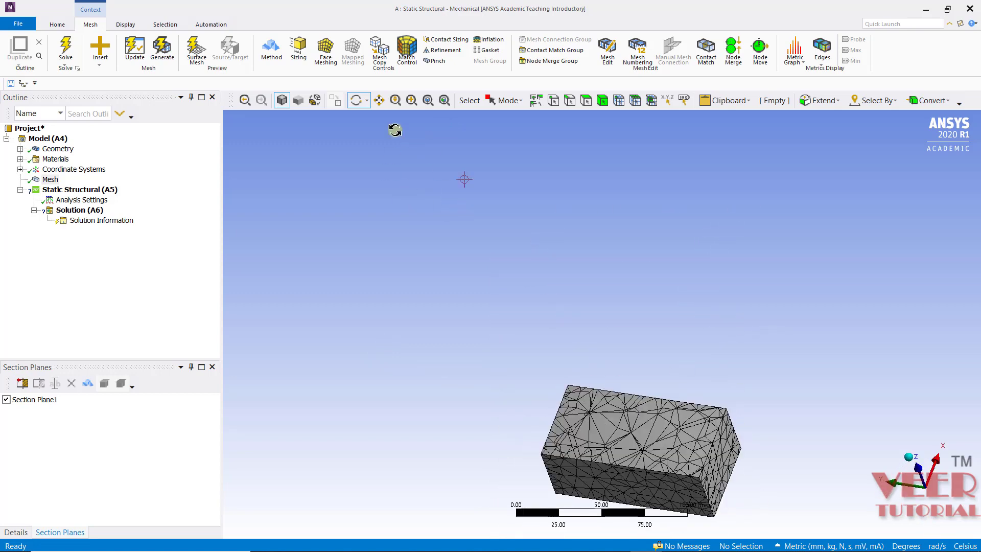
pyautogui.click(381, 101)
pyautogui.moveTo(602, 402); pyautogui.dragTo(564, 317)
pyautogui.scroll(2, 570, 316)
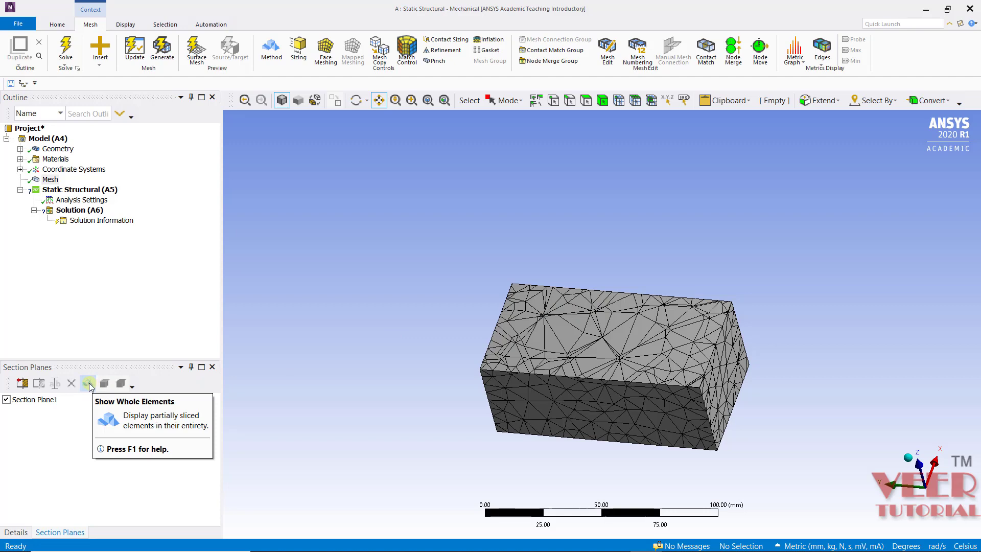
pyautogui.click(88, 383)
pyautogui.moveTo(443, 376); pyautogui.dragTo(406, 395, button='middle')
pyautogui.moveTo(563, 333); pyautogui.dragTo(608, 300, button='middle')
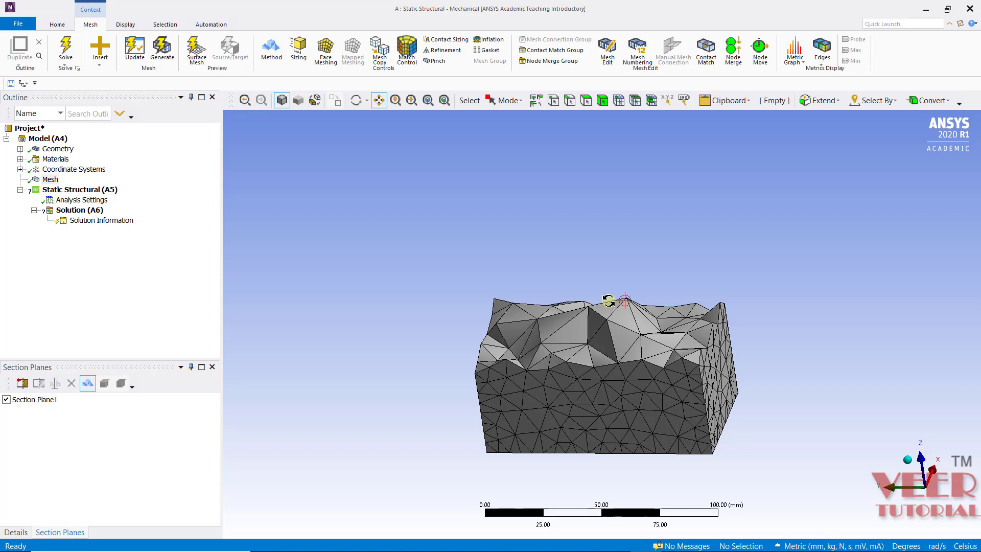
# Turn off Section Plane1 to restore the full box and close the section plane settings
pyautogui.click(7, 399)
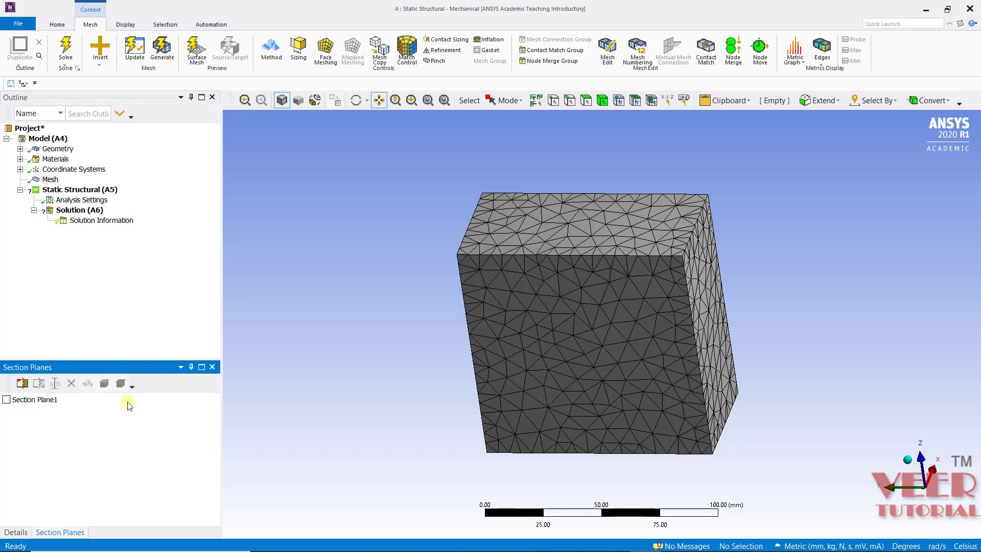
pyautogui.click(212, 367)
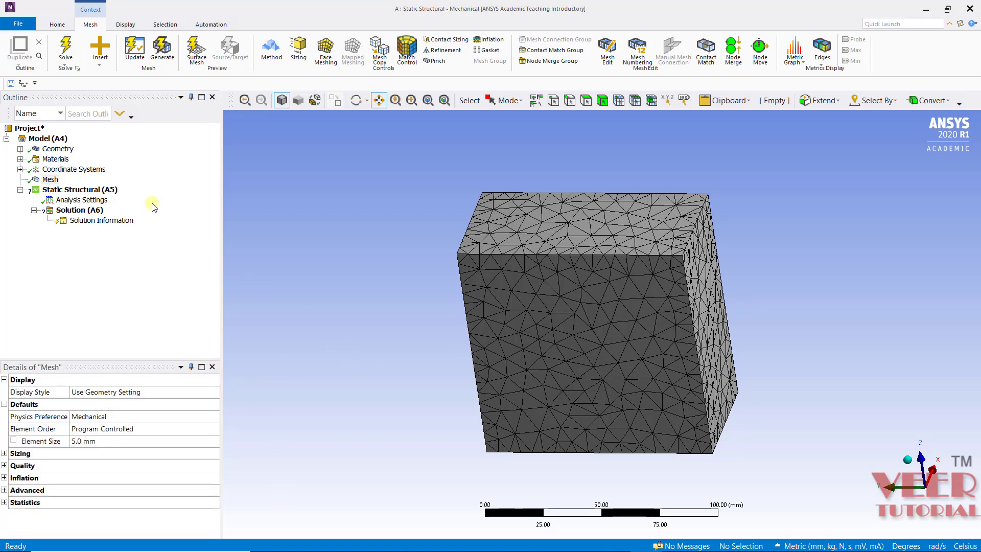
# Insert a Method control under the mesh and scope it to the box body
pyautogui.click(51, 180)
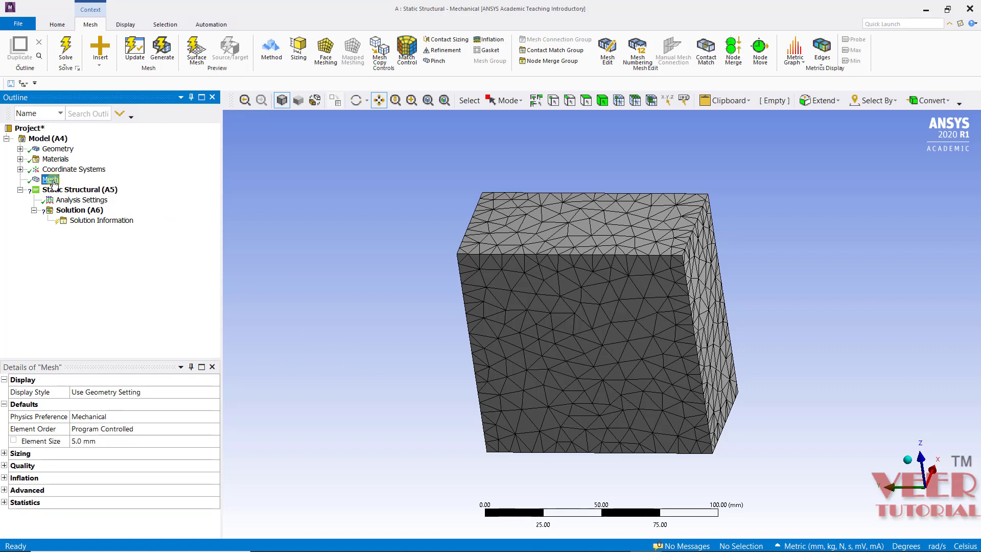
pyautogui.rightClick(54, 183)
pyautogui.moveTo(116, 190)
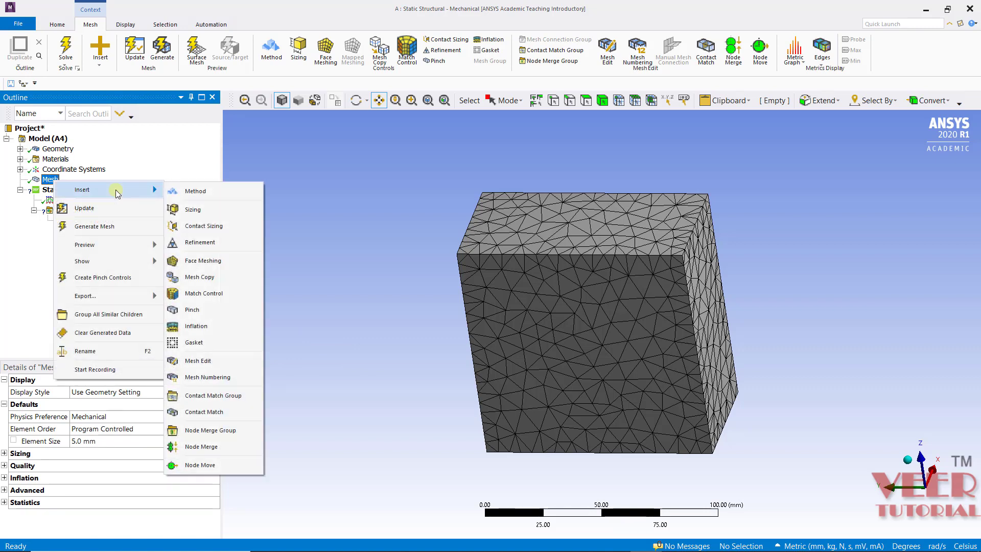
pyautogui.click(224, 192)
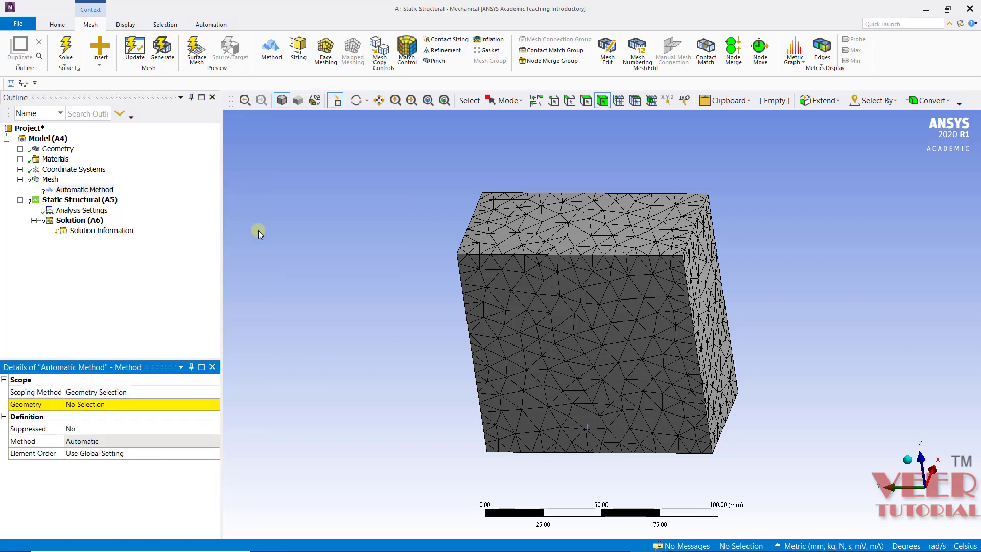
pyautogui.click(164, 405)
pyautogui.click(593, 262)
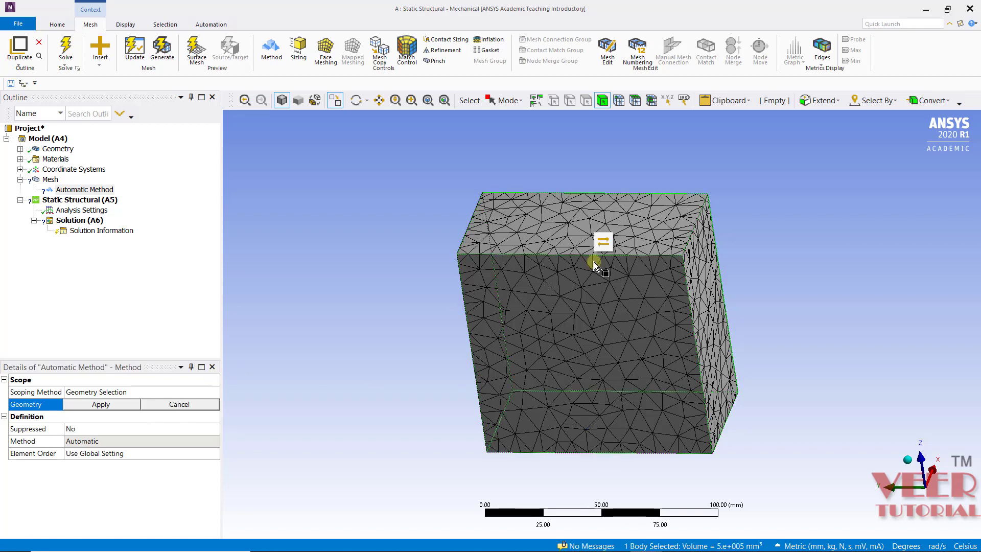
pyautogui.click(107, 406)
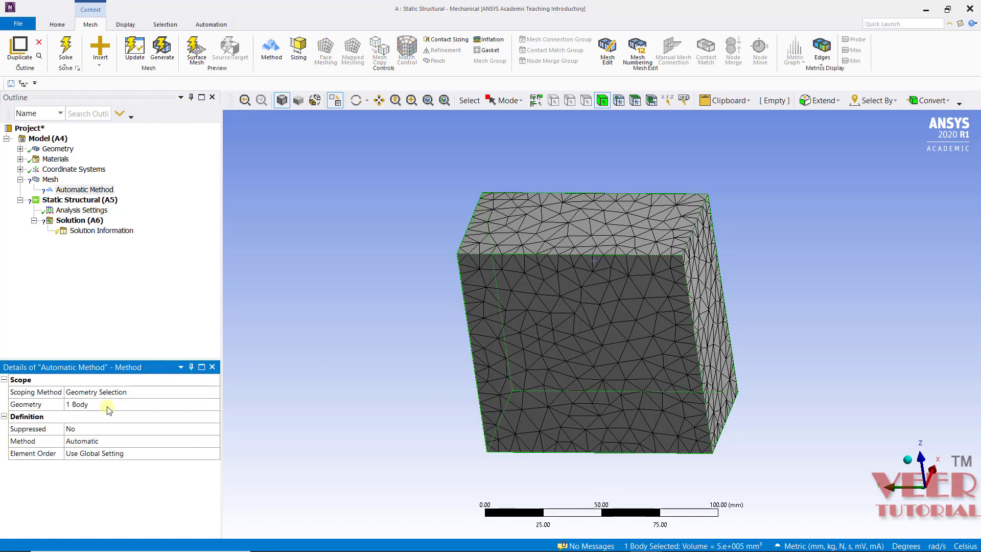
# Change the method to Layered Tetrahedrons and set its layer height to 2 mm
pyautogui.click(95, 440)
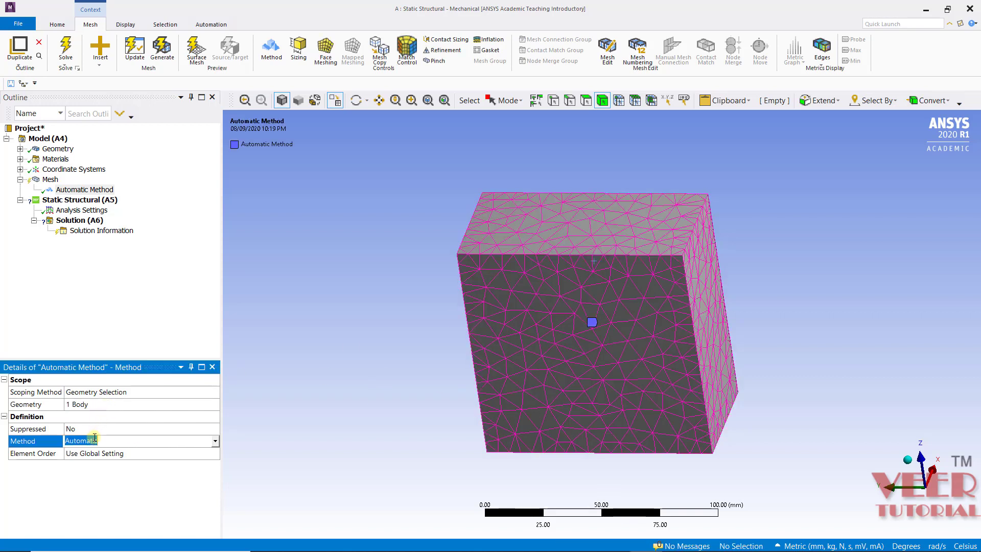
pyautogui.click(216, 440)
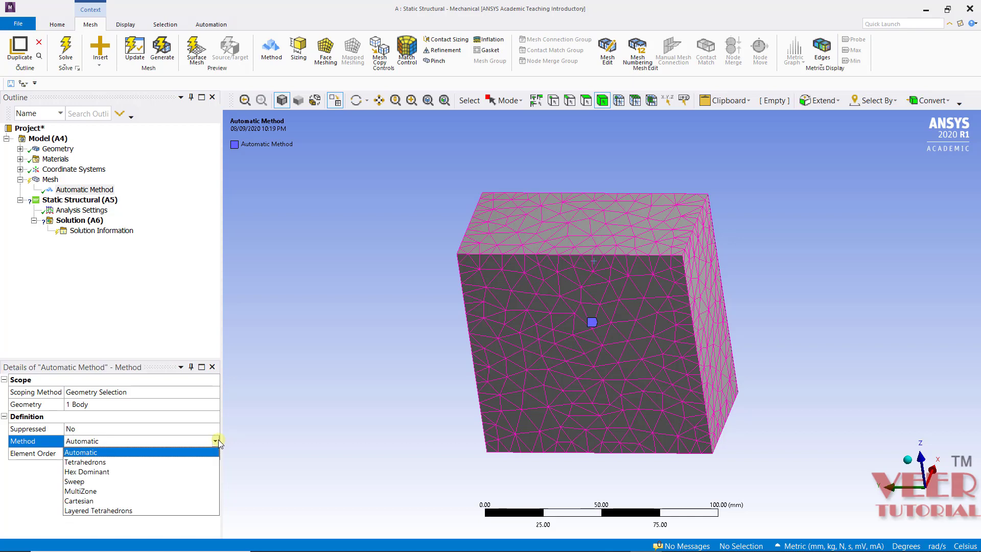
pyautogui.click(155, 511)
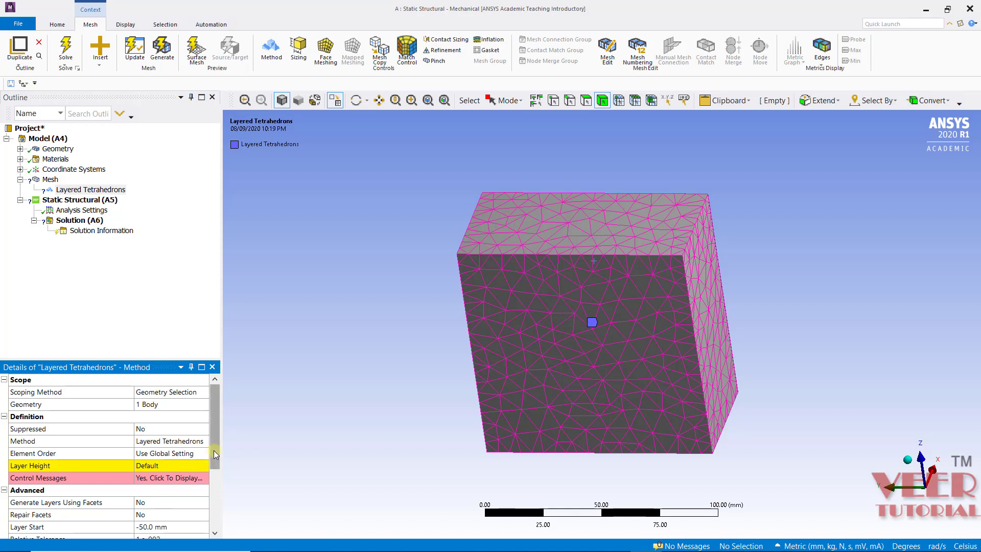
pyautogui.moveTo(213, 450)
pyautogui.mouseDown()
pyautogui.moveTo(213, 485)
pyautogui.moveTo(211, 452)
pyautogui.mouseUp()
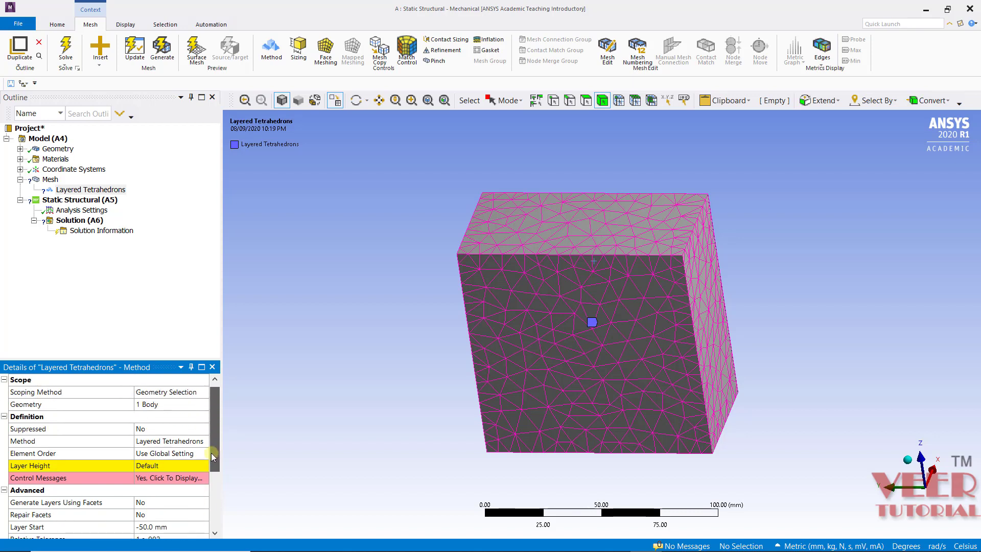
pyautogui.click(166, 467)
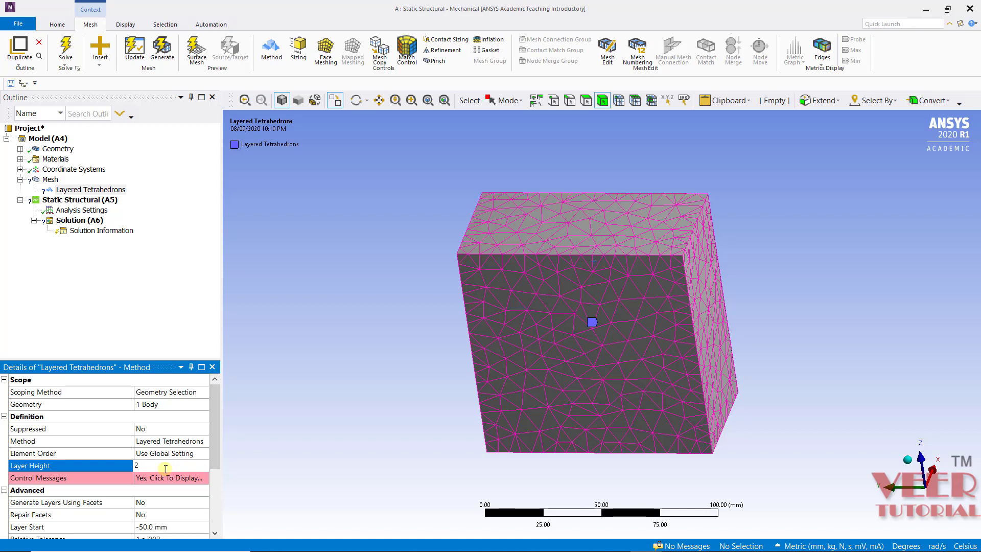
pyautogui.press('Return')
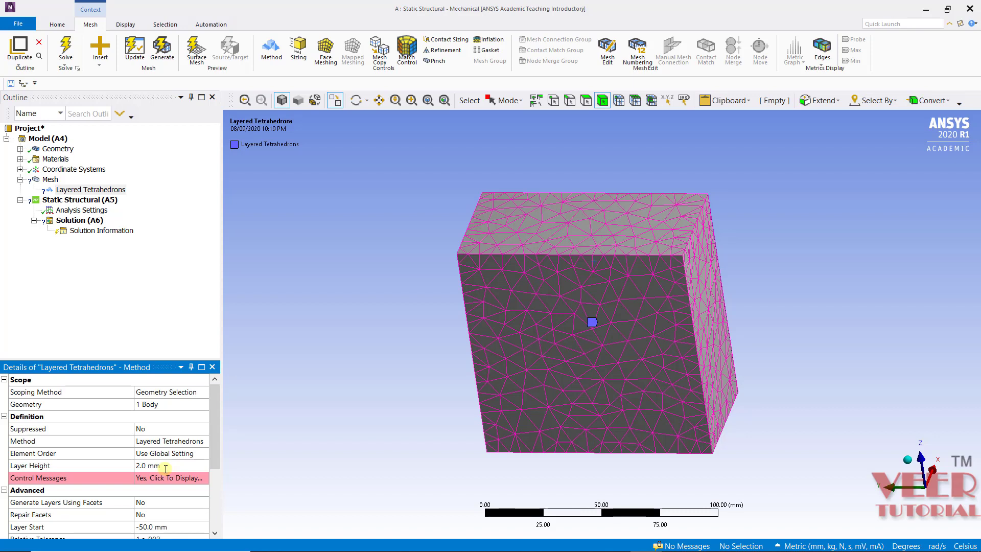
# Try to update the mesh with the Layered Tetrahedrons method
pyautogui.click(54, 181)
pyautogui.rightClick(54, 181)
pyautogui.click(109, 205)
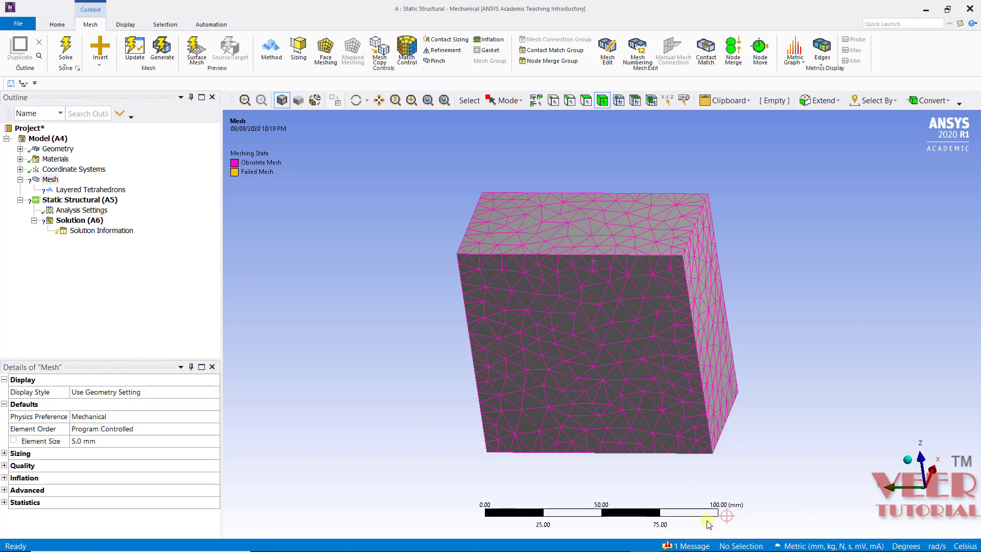
# Read the full error message from the mesh update and display the control messages of the Layered Tetrahedrons method
pyautogui.click(687, 544)
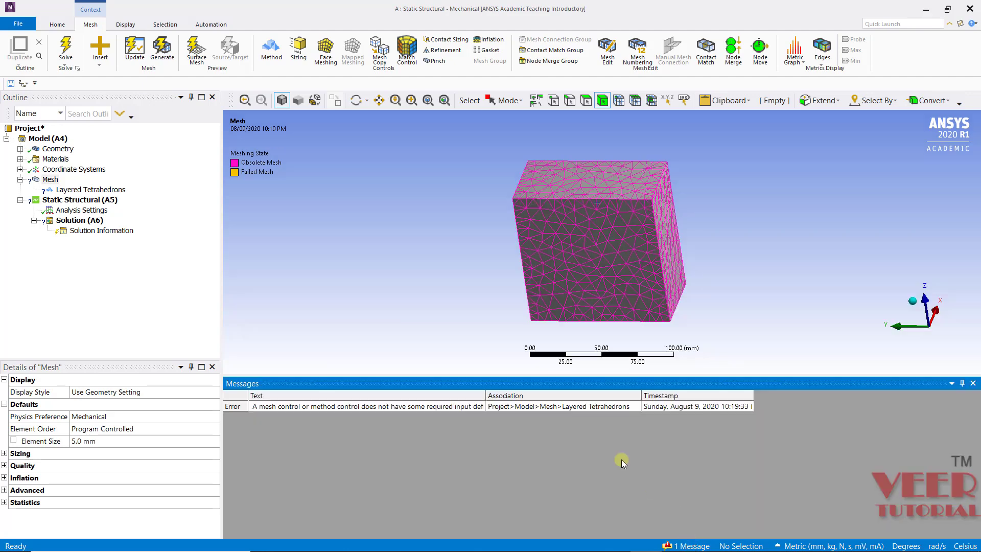
pyautogui.doubleClick(313, 407)
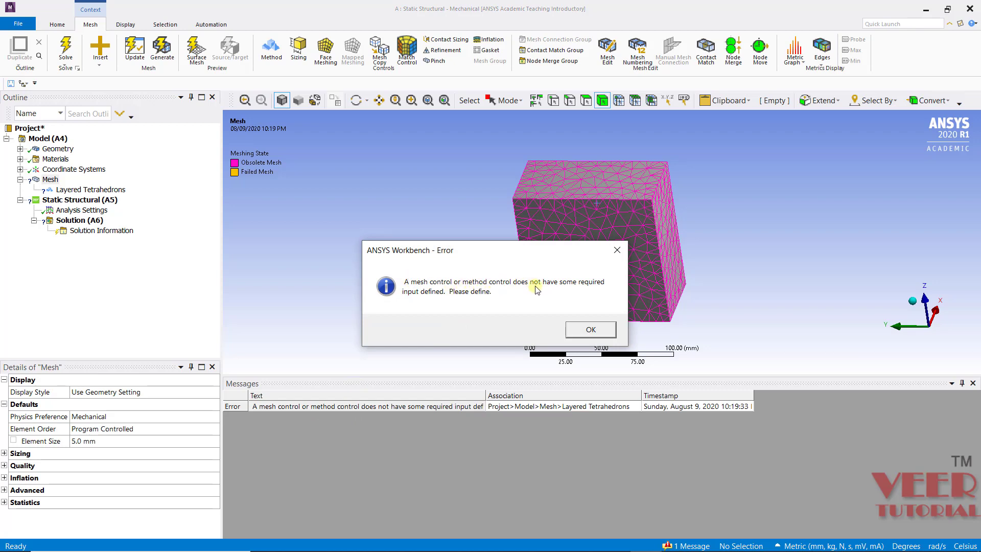
pyautogui.click(609, 331)
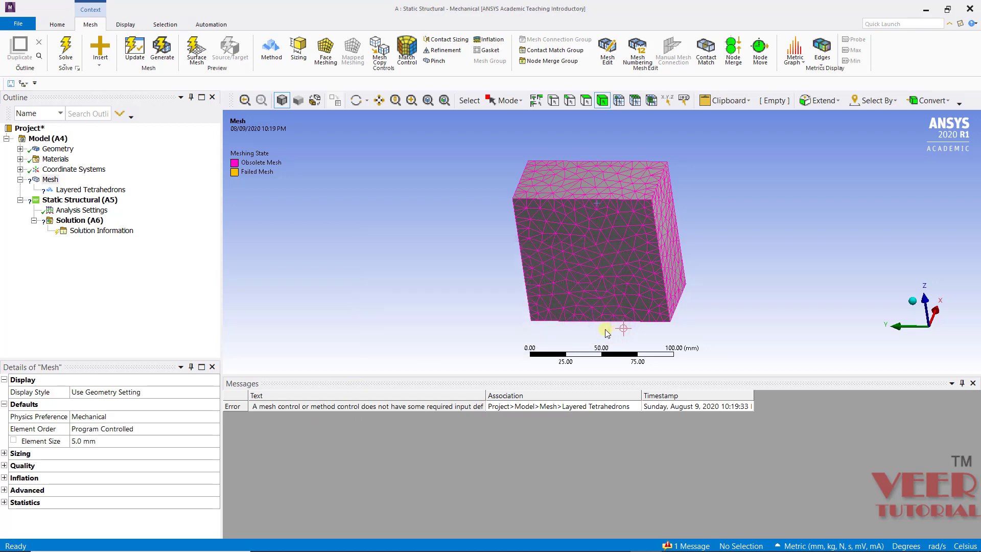
pyautogui.doubleClick(552, 407)
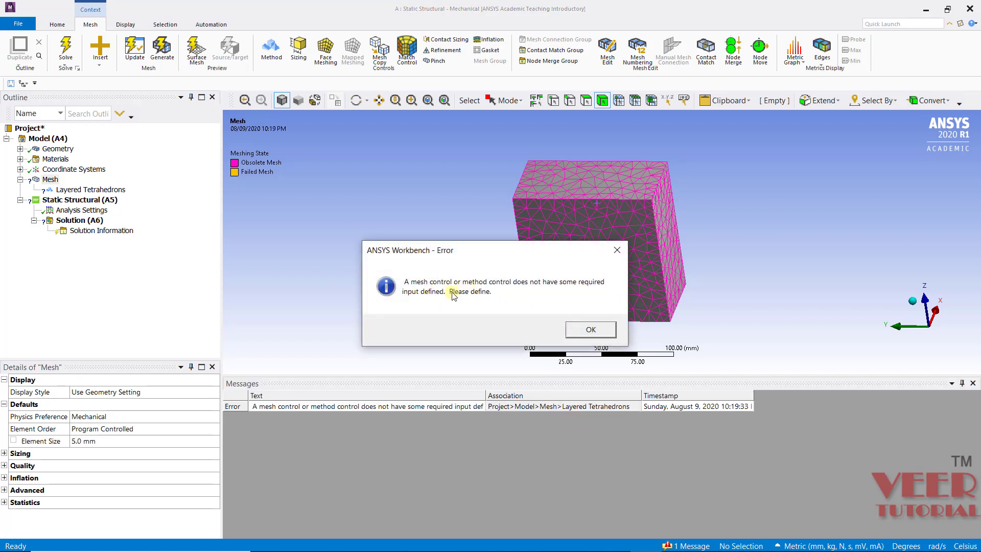
pyautogui.click(589, 330)
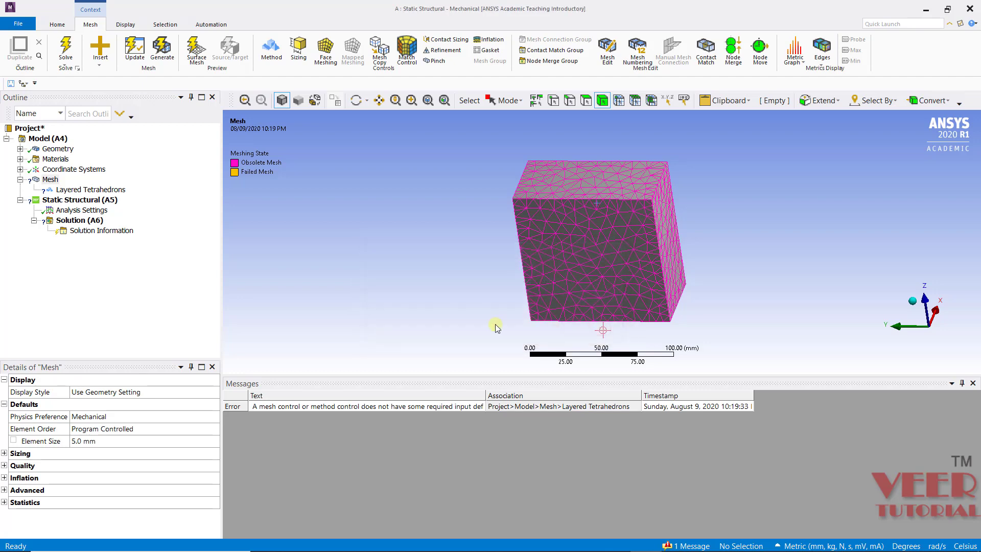
pyautogui.click(79, 190)
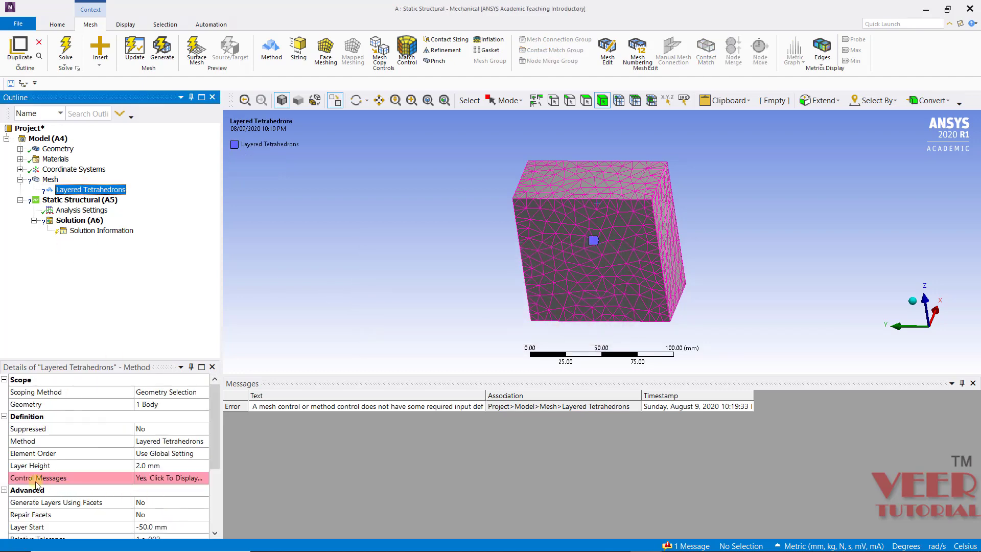
pyautogui.click(162, 478)
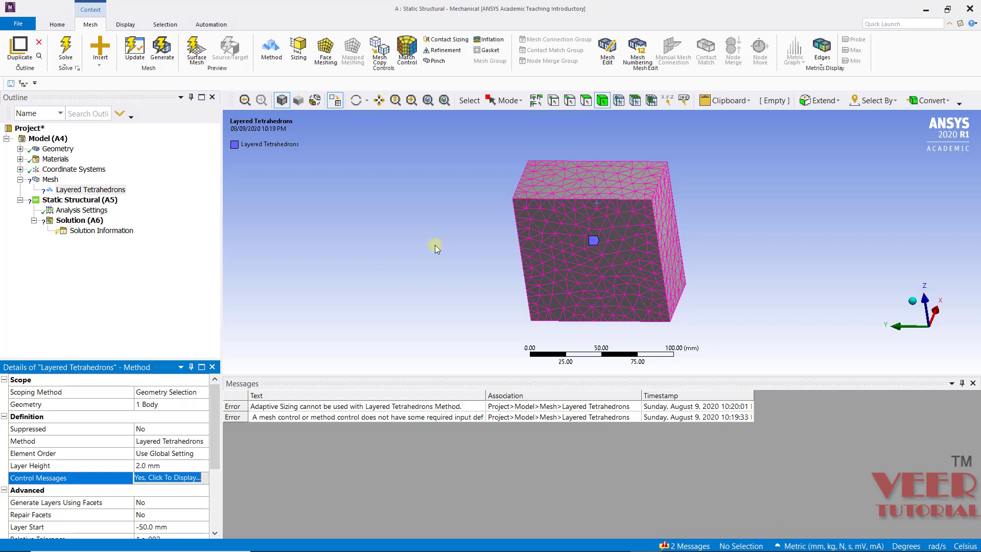
# Set Use Adaptive Sizing to No in the global mesh sizing settings
pyautogui.click(50, 179)
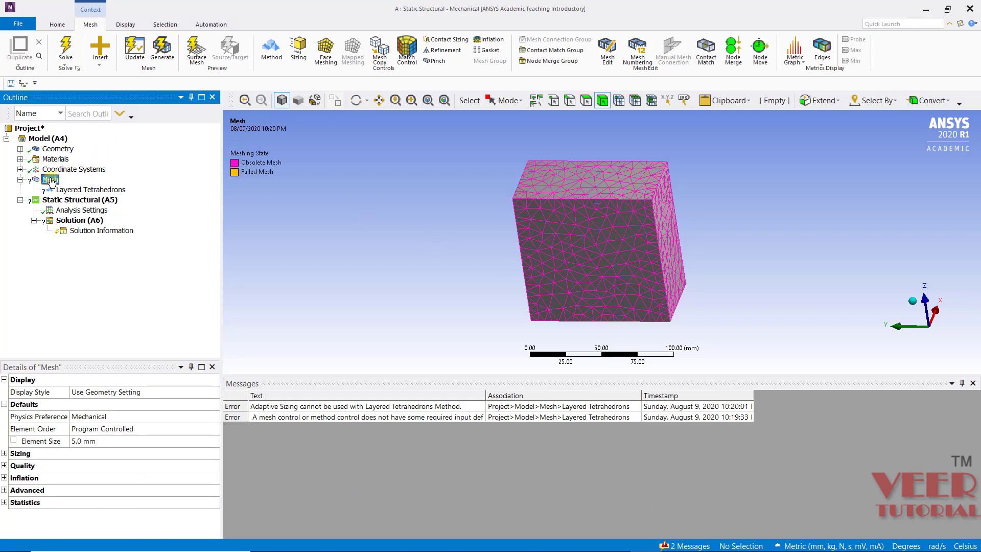
pyautogui.click(5, 454)
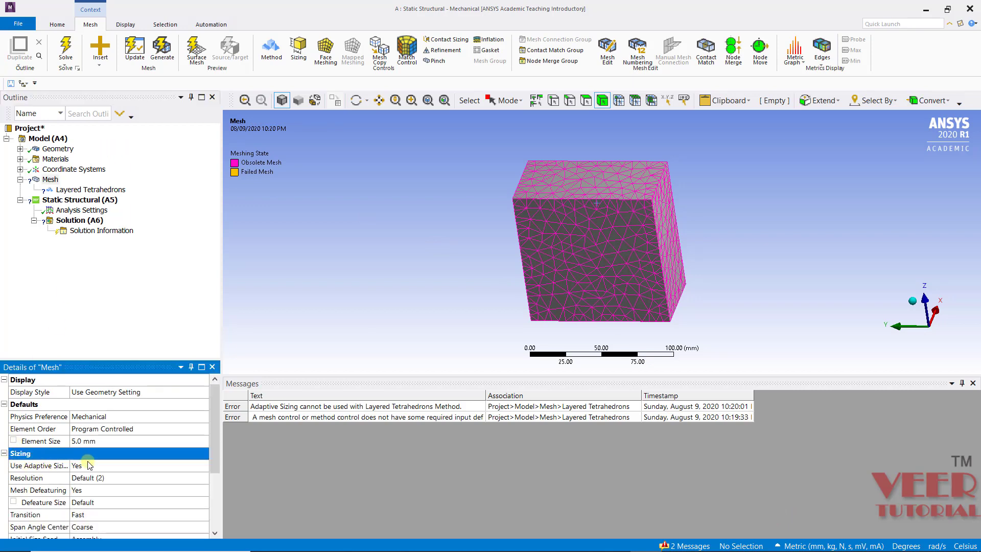
pyautogui.click(204, 467)
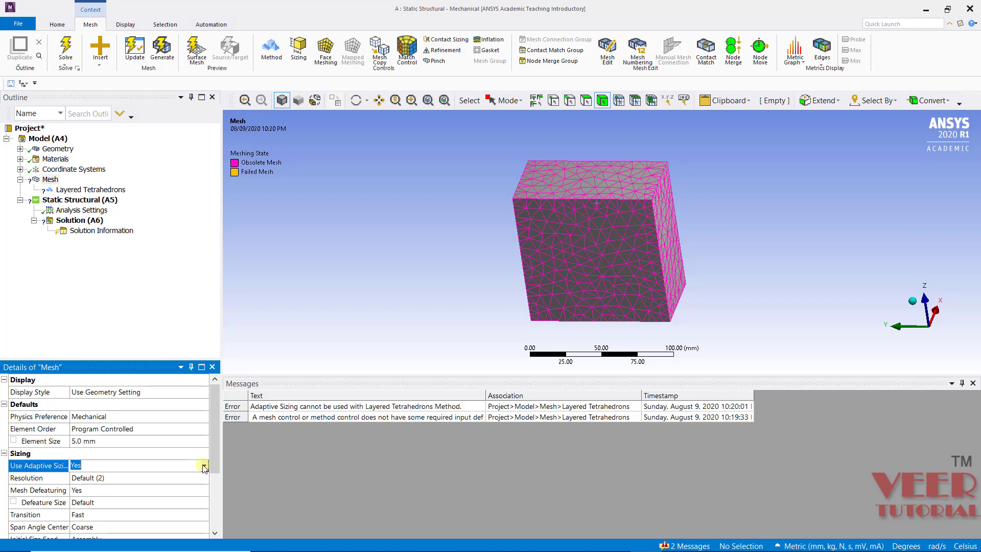
pyautogui.click(204, 467)
pyautogui.click(95, 477)
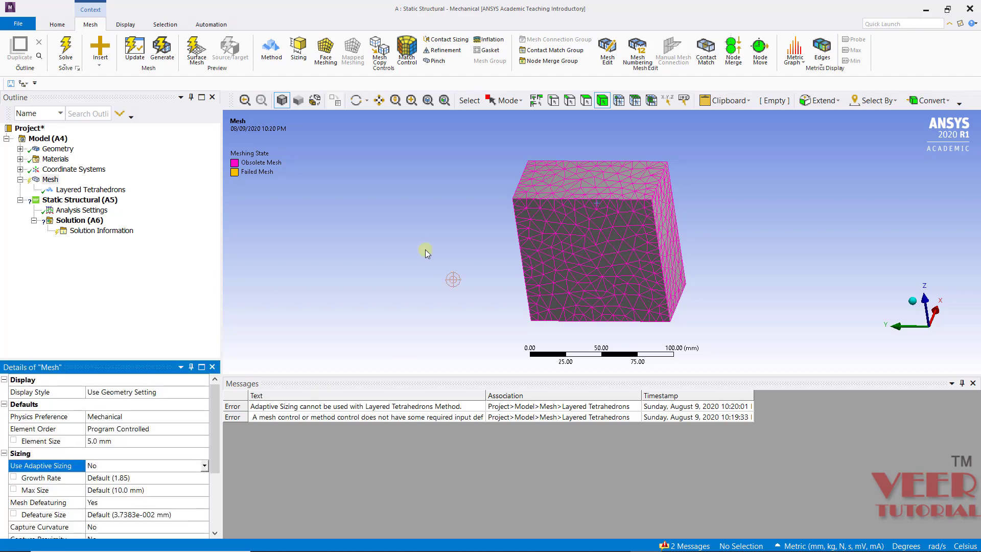
# Generate the layered tetrahedral mesh and hide the message list
pyautogui.rightClick(52, 179)
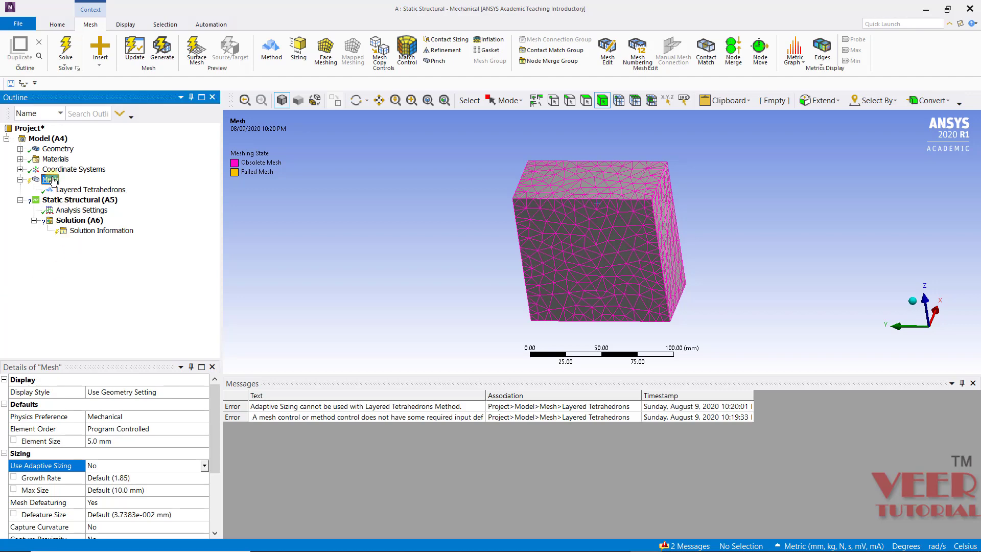
pyautogui.click(101, 222)
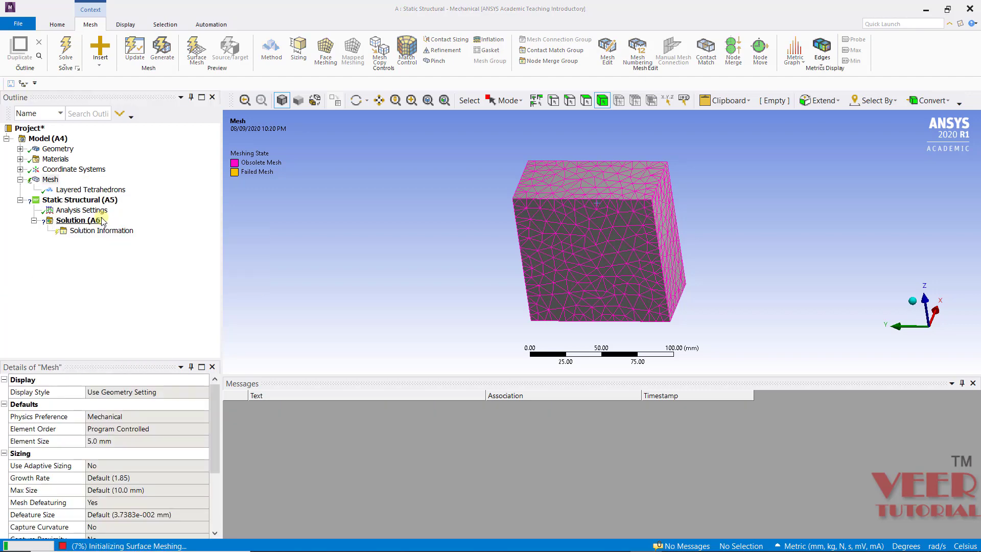
pyautogui.click(952, 383)
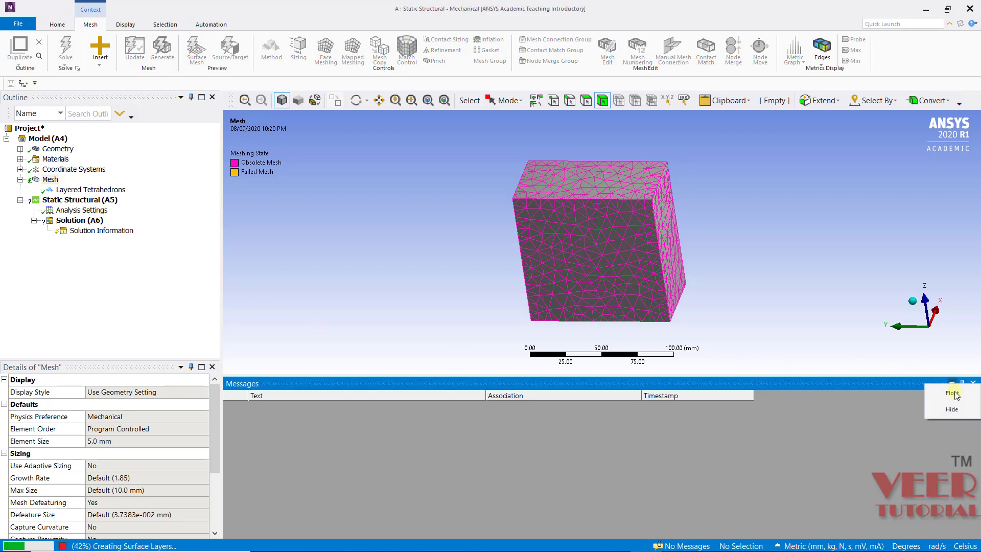
pyautogui.click(951, 409)
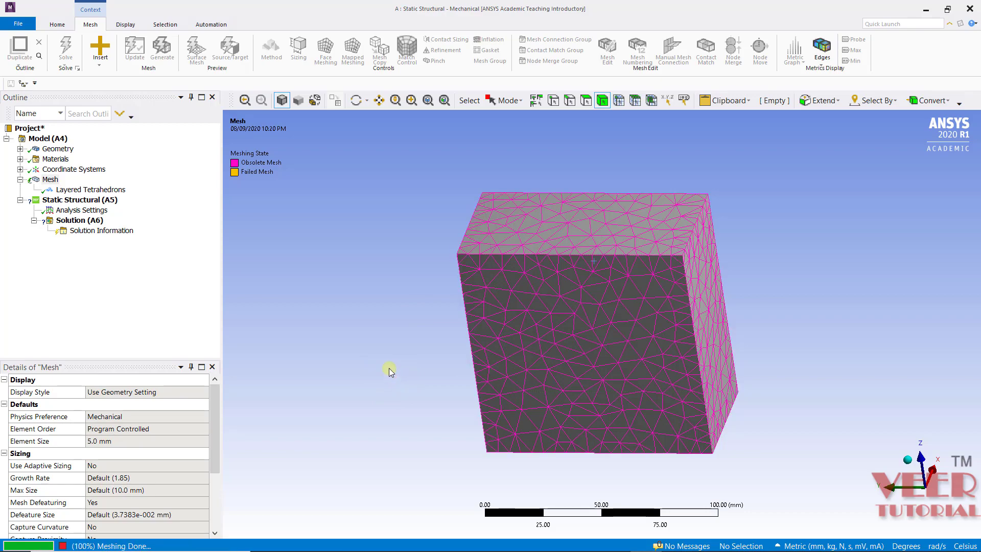
# Looking along the X axis, slice the meshed box with a new section plane perpendicular to Y, near the middle of the box
pyautogui.moveTo(388, 368)
pyautogui.mouseDown(button='middle')
pyautogui.moveTo(572, 267)
pyautogui.moveTo(567, 354)
pyautogui.moveTo(646, 313)
pyautogui.moveTo(481, 319)
pyautogui.moveTo(484, 328)
pyautogui.mouseUp(button='middle')
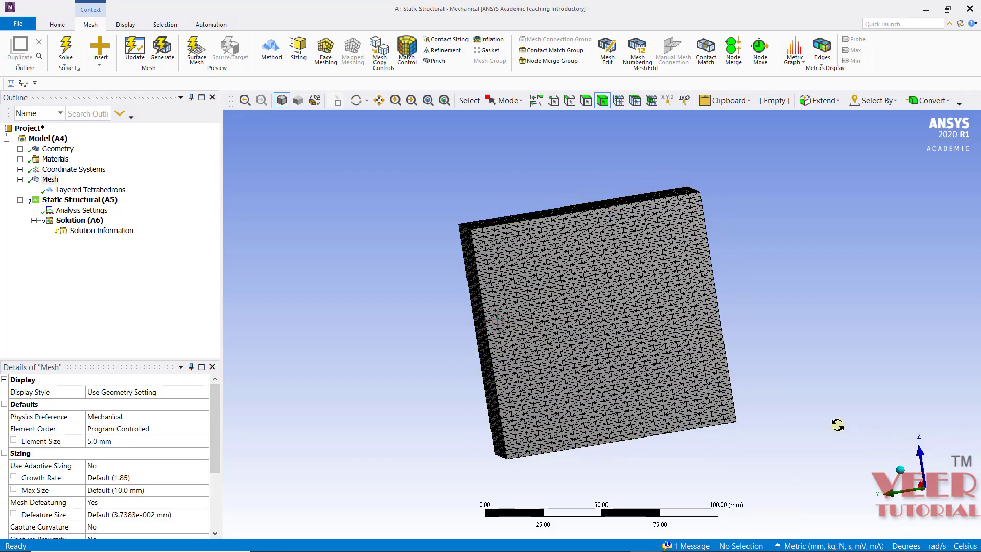
pyautogui.click(900, 469)
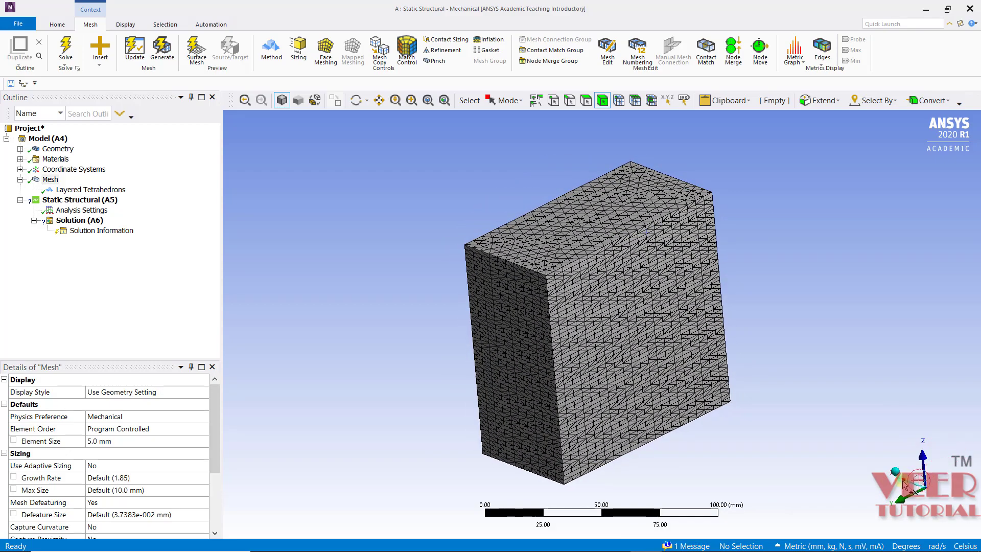
pyautogui.click(904, 484)
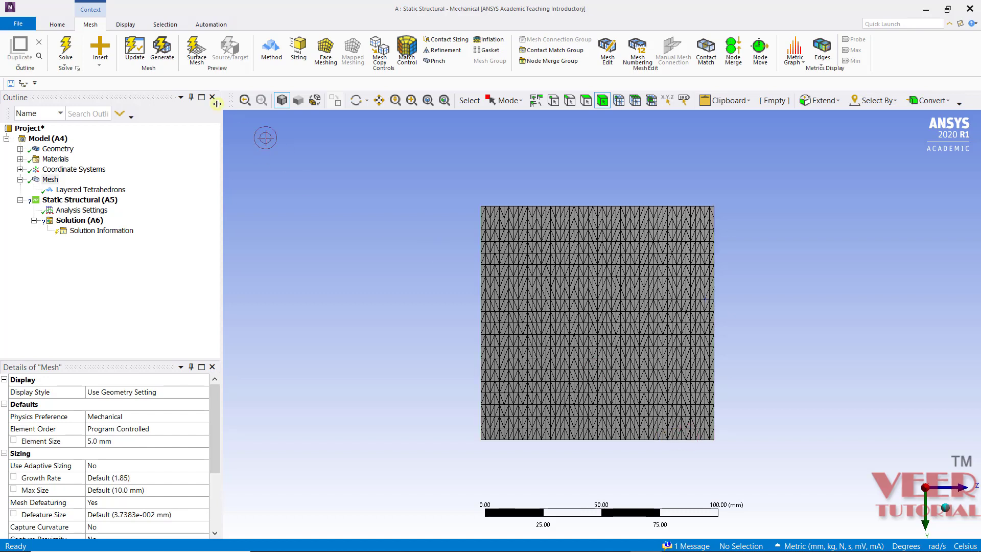
pyautogui.click(103, 66)
pyautogui.click(124, 206)
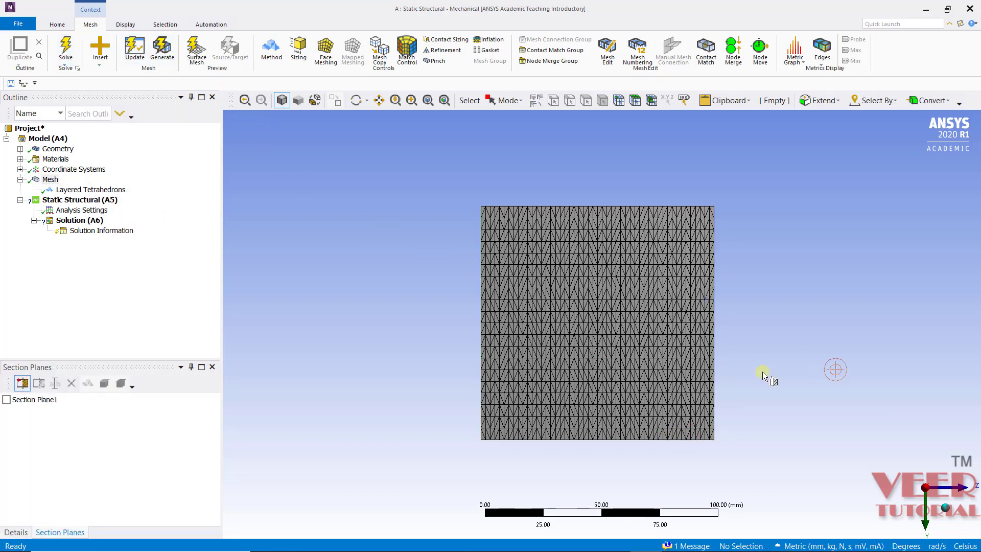
pyautogui.moveTo(793, 304); pyautogui.dragTo(449, 304)
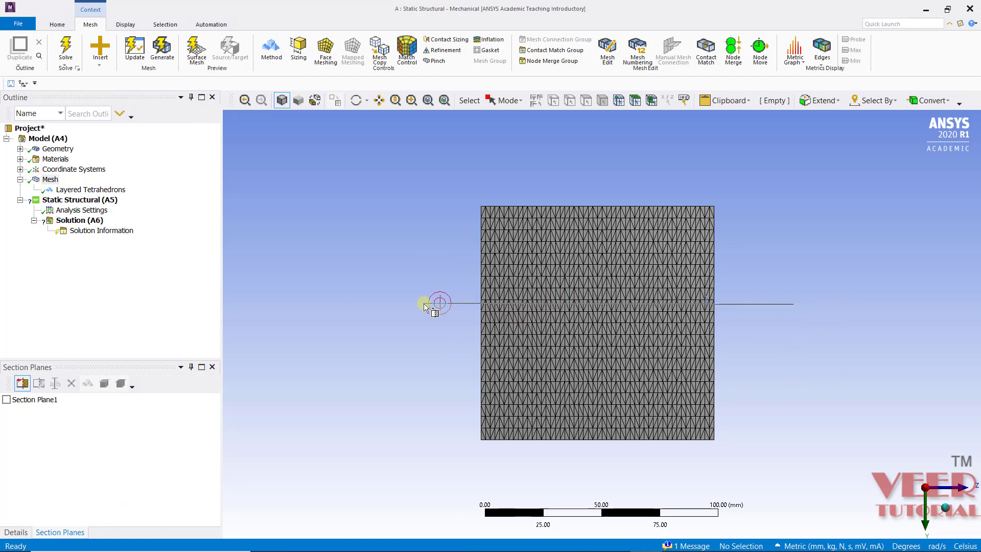
pyautogui.moveTo(424, 303); pyautogui.dragTo(424, 303)
# Examine the tetrahedron layers on the section cut through the box close up
pyautogui.moveTo(622, 410); pyautogui.dragTo(581, 236)
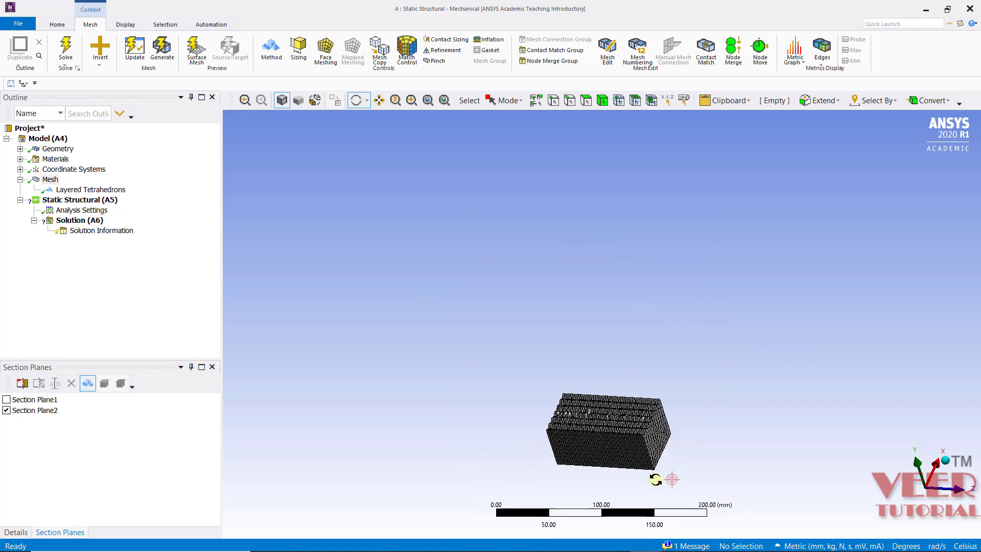
pyautogui.moveTo(661, 458); pyautogui.dragTo(623, 421)
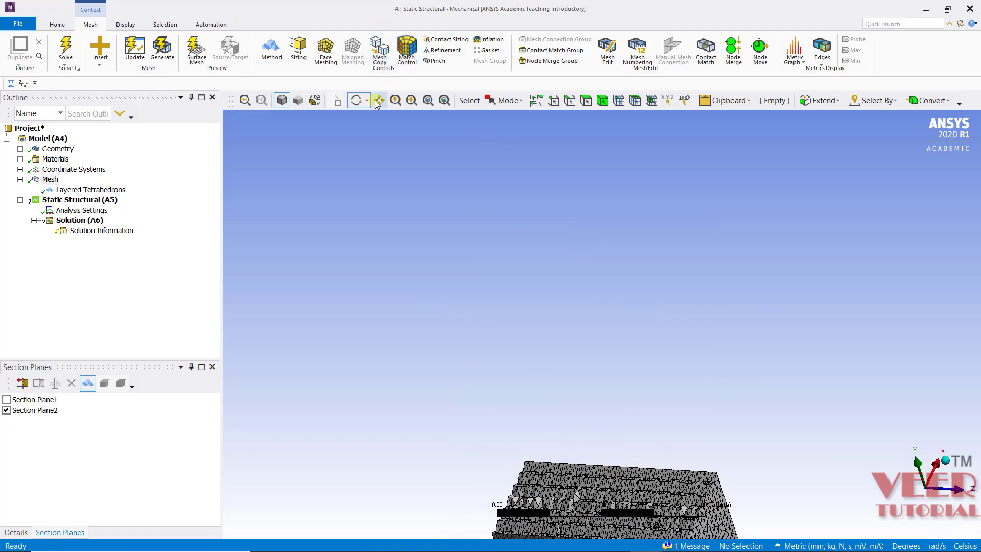
pyautogui.moveTo(545, 413); pyautogui.dragTo(477, 295)
pyautogui.scroll(10, 508, 376)
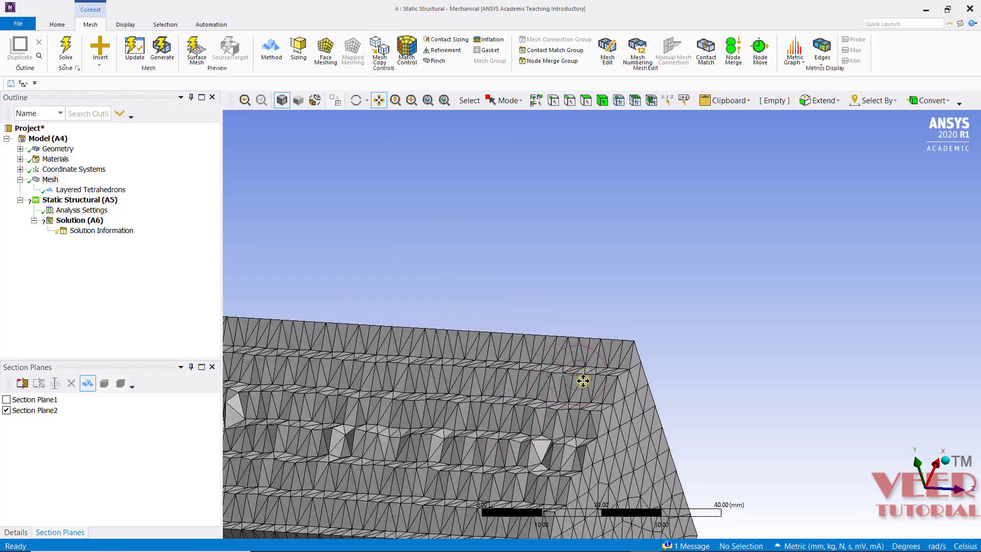
# Looking along the X axis, slice the box with a new section plane perpendicular to Y, just inside the existing cut face
pyautogui.moveTo(651, 388)
pyautogui.mouseDown(button='middle')
pyautogui.moveTo(574, 362)
pyautogui.moveTo(575, 415)
pyautogui.moveTo(677, 366)
pyautogui.moveTo(688, 331)
pyautogui.moveTo(777, 359)
pyautogui.moveTo(734, 313)
pyautogui.moveTo(657, 282)
pyautogui.mouseUp(button='middle')
pyautogui.moveTo(951, 500); pyautogui.dragTo(890, 445, button='middle')
pyautogui.click(909, 479)
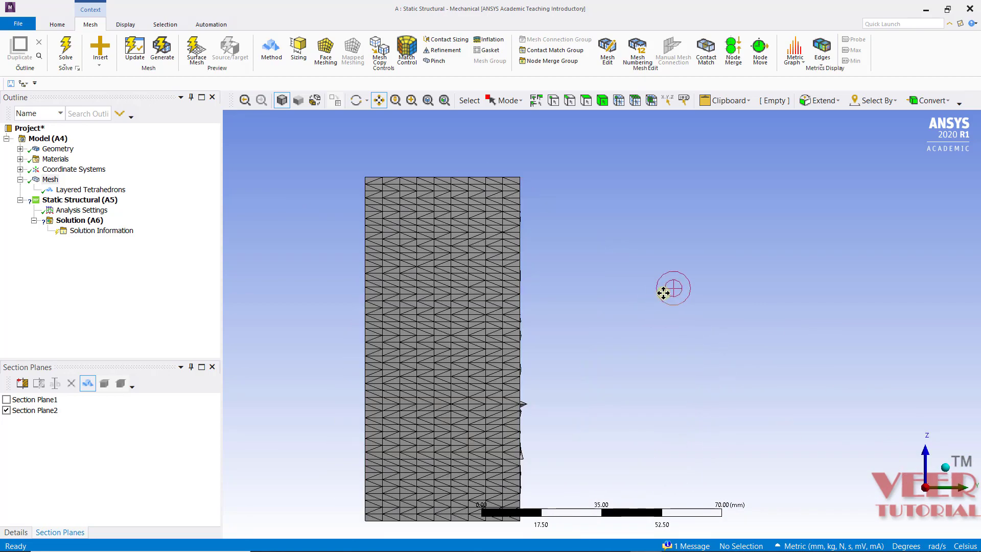
pyautogui.scroll(-3, 628, 264)
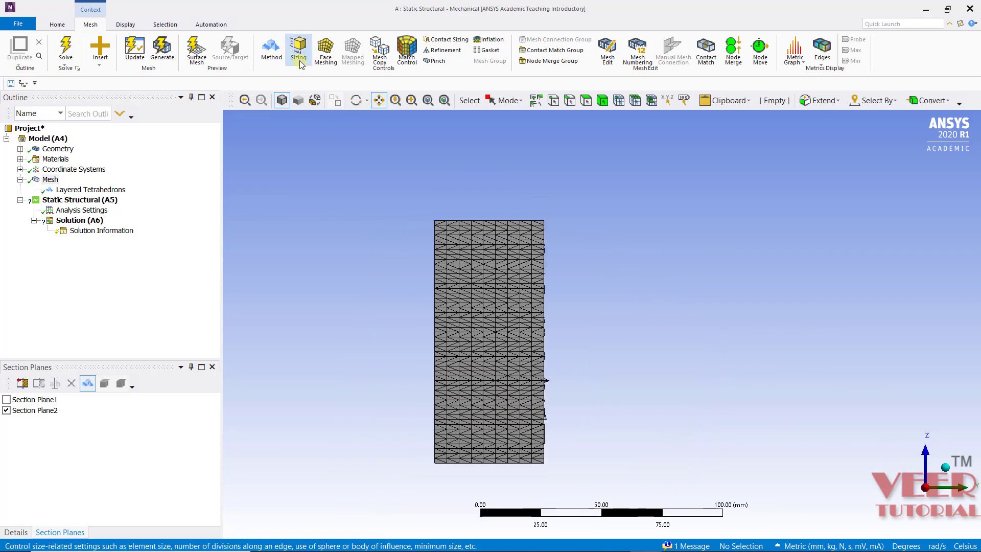
pyautogui.click(100, 49)
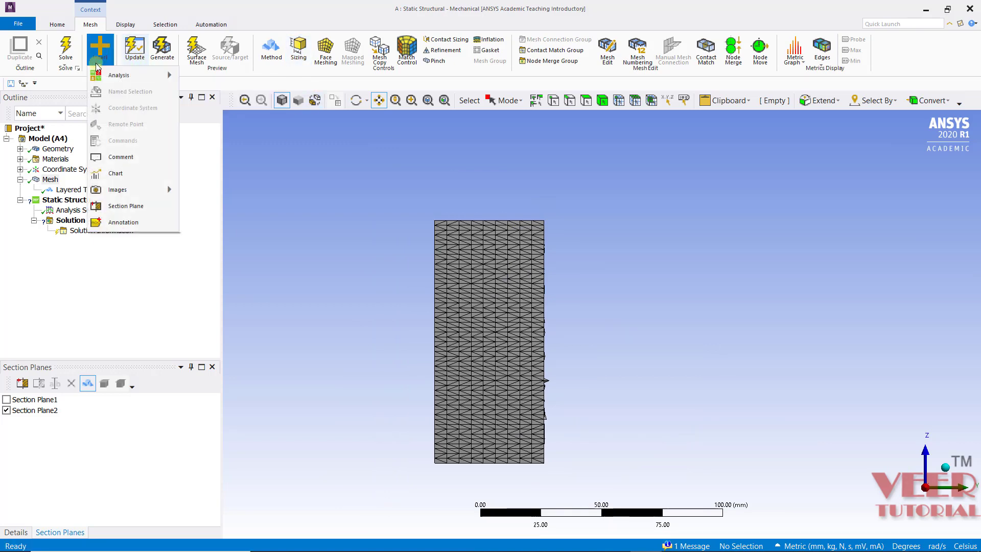
pyautogui.click(126, 206)
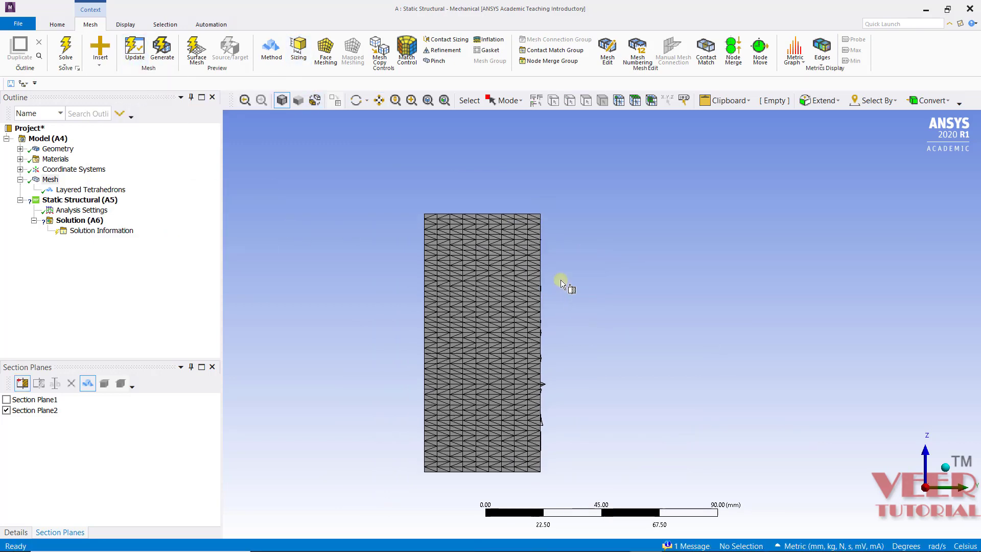
pyautogui.scroll(3, 560, 280)
pyautogui.scroll(-1, 536, 165)
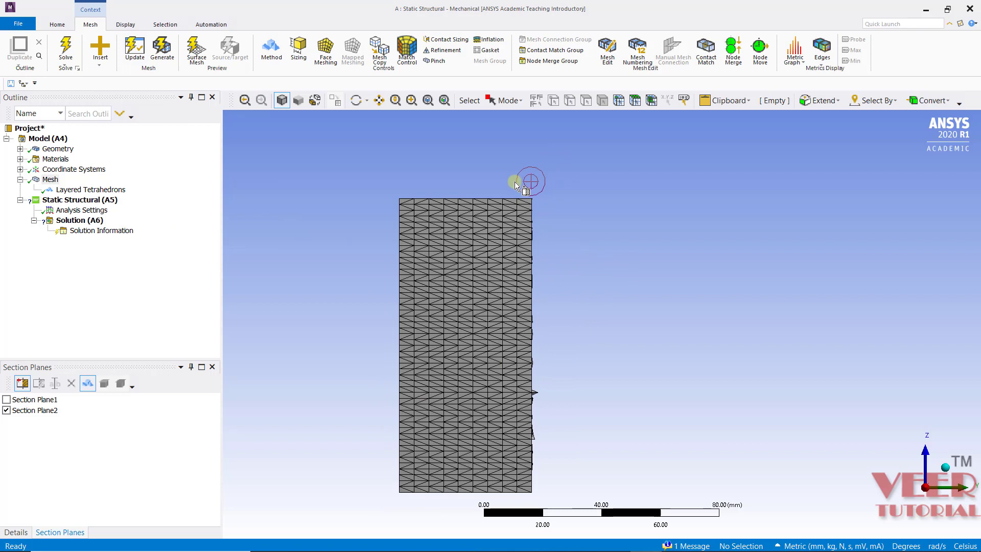
pyautogui.moveTo(518, 180); pyautogui.dragTo(515, 267)
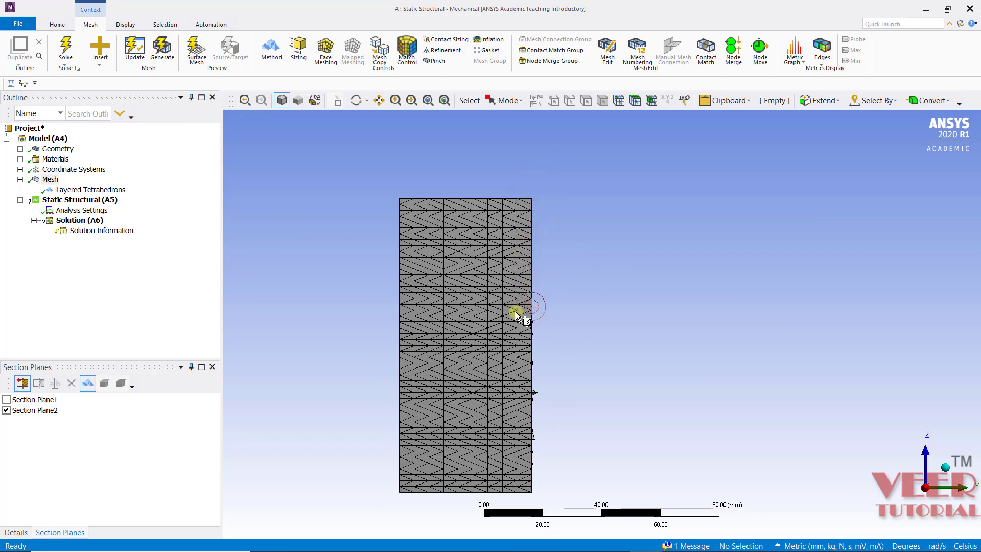
pyautogui.moveTo(517, 502); pyautogui.dragTo(517, 502)
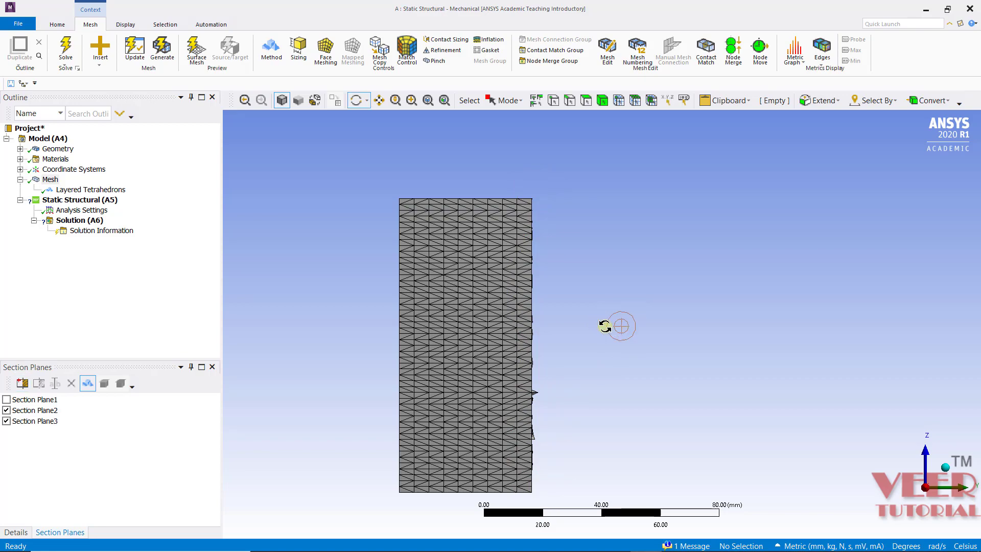
# View the new cut at an angle, and turn off Section Plane2 and Section Plane3 to restore the full box
pyautogui.moveTo(641, 279); pyautogui.dragTo(766, 477)
pyautogui.scroll(2, 610, 479)
pyautogui.scroll(2, 609, 479)
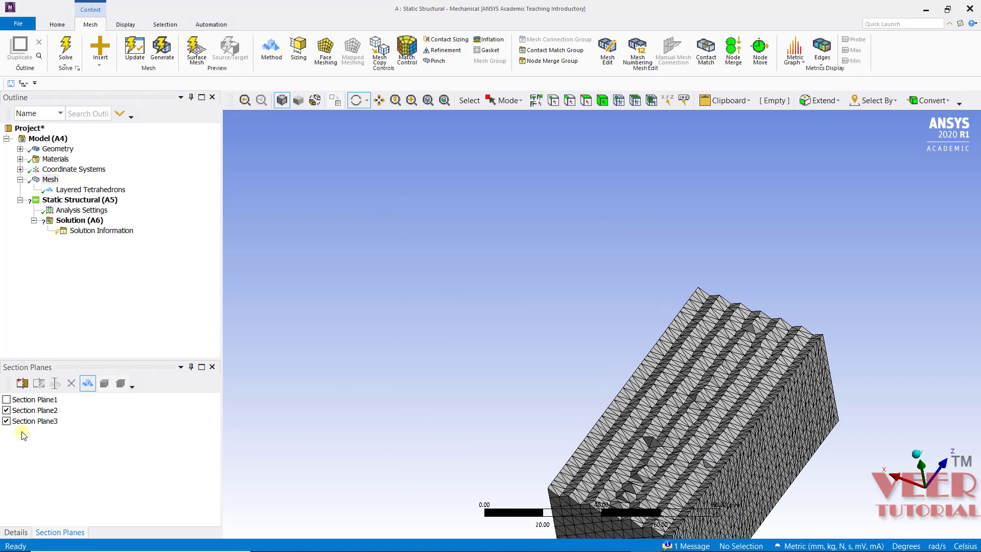
pyautogui.click(6, 421)
pyautogui.click(6, 409)
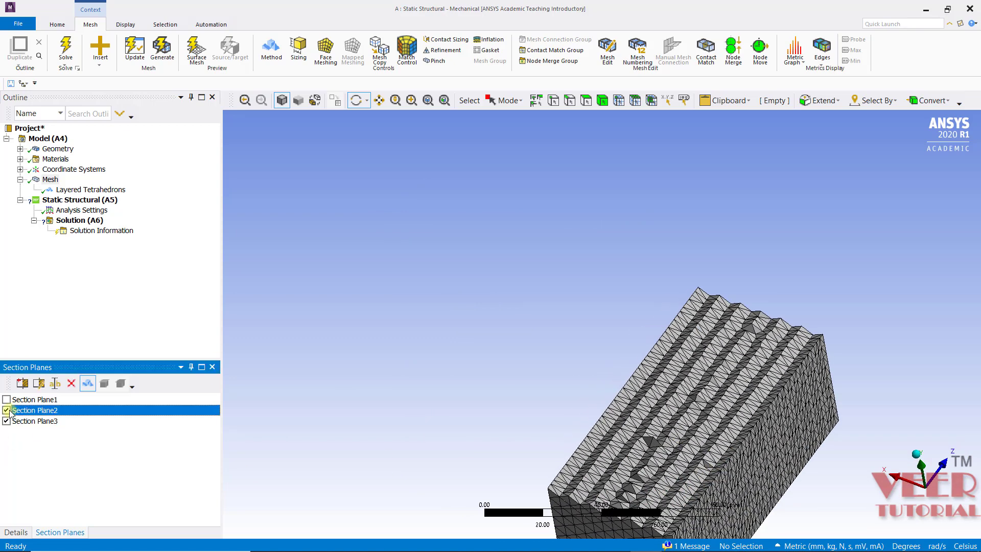
pyautogui.scroll(-2, 424, 241)
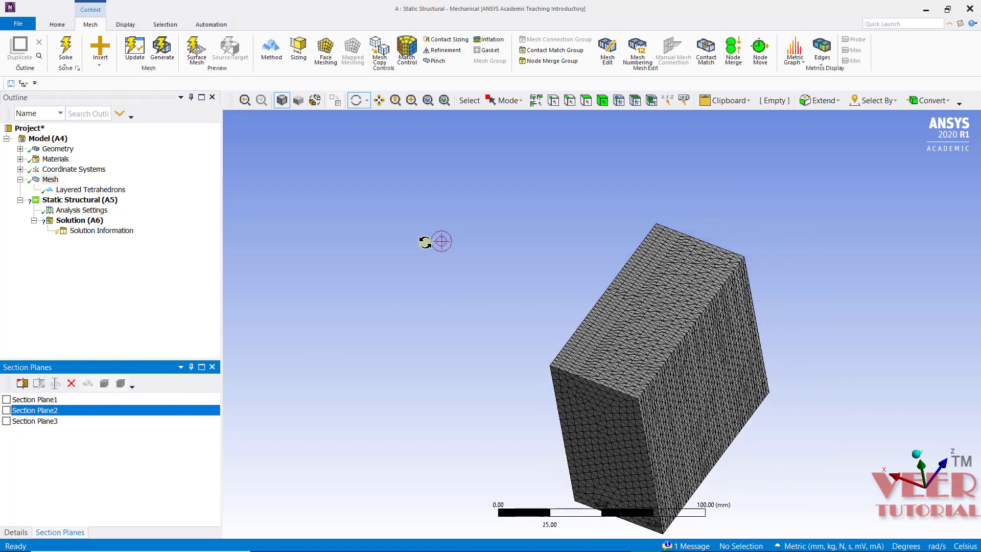
# Looking along the X axis, slice the full box with a new section plane perpendicular to Z, about a quarter of the height below its top
pyautogui.click(902, 483)
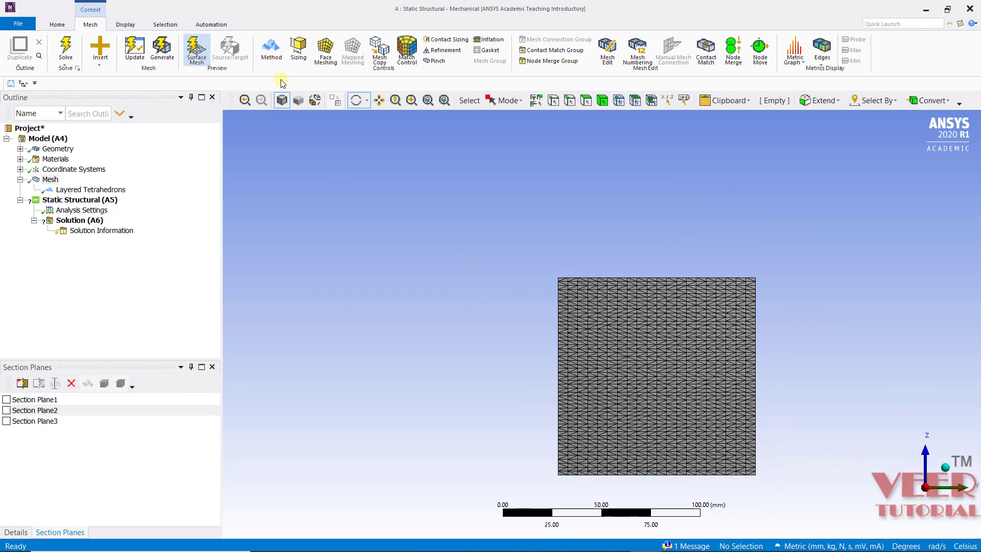
pyautogui.click(100, 49)
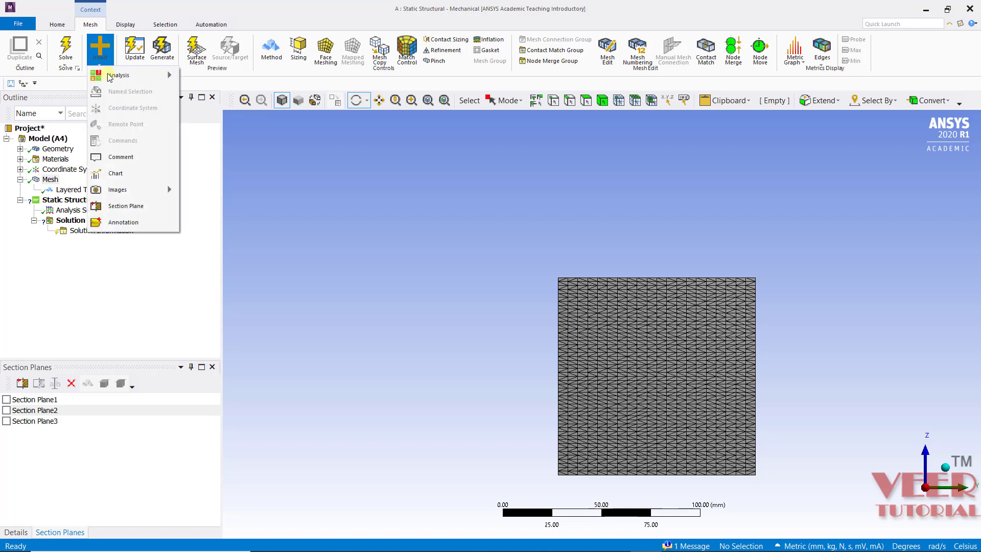
pyautogui.click(117, 206)
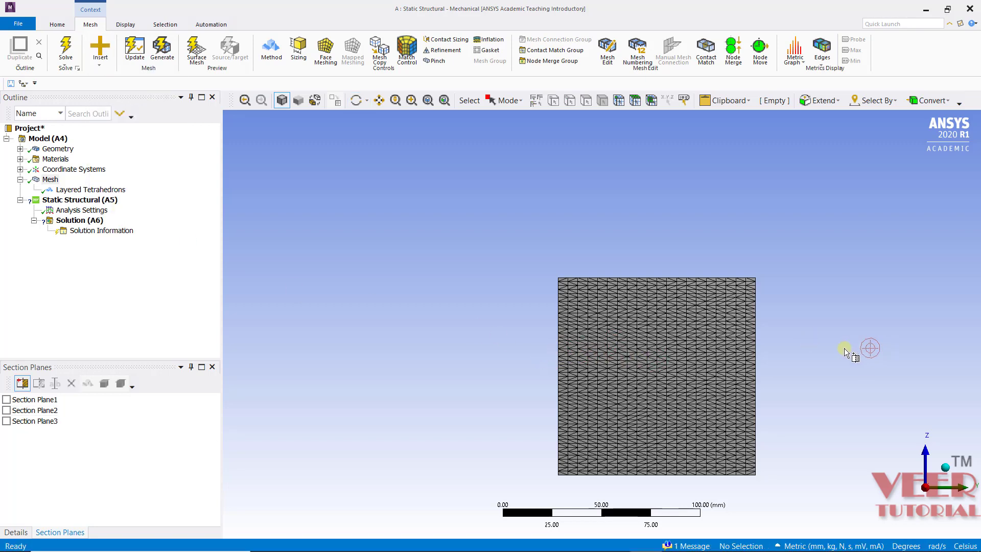
pyautogui.scroll(2, 844, 347)
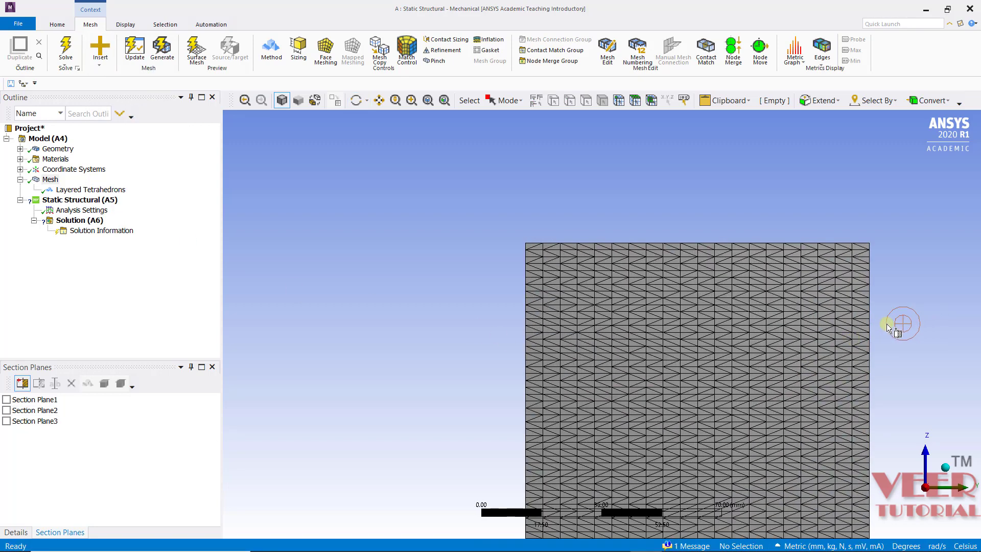
pyautogui.moveTo(883, 323); pyautogui.dragTo(529, 338)
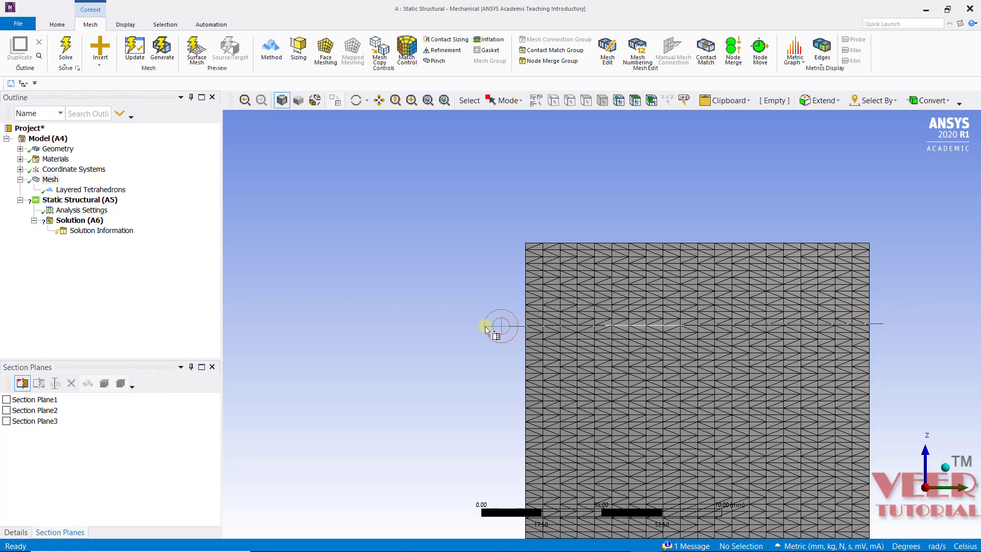
pyautogui.moveTo(487, 330); pyautogui.dragTo(486, 329)
# Bring the Z section cut into close view and turn off Show Whole Elements so the elements are sliced at the plane
pyautogui.moveTo(622, 344); pyautogui.dragTo(263, 102, button='middle')
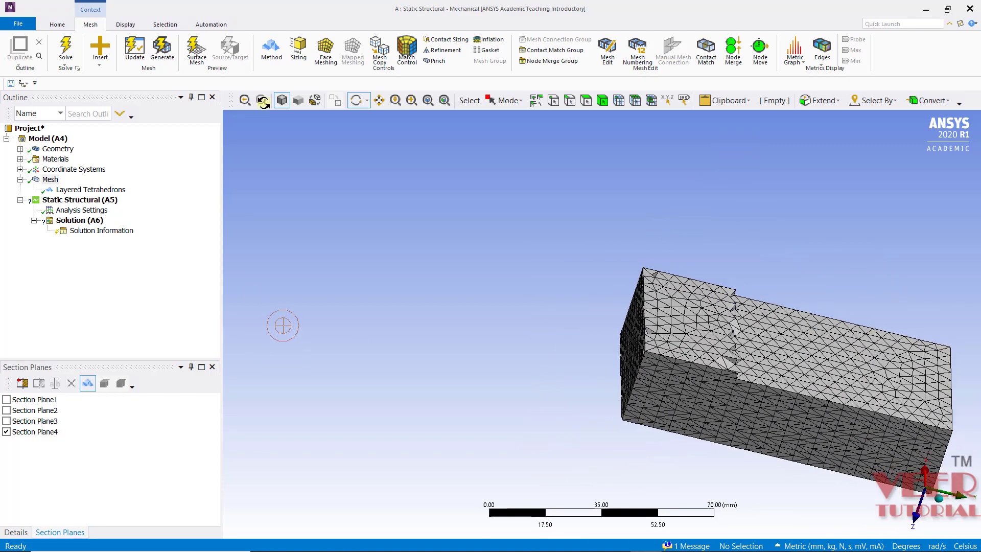
pyautogui.click(262, 102)
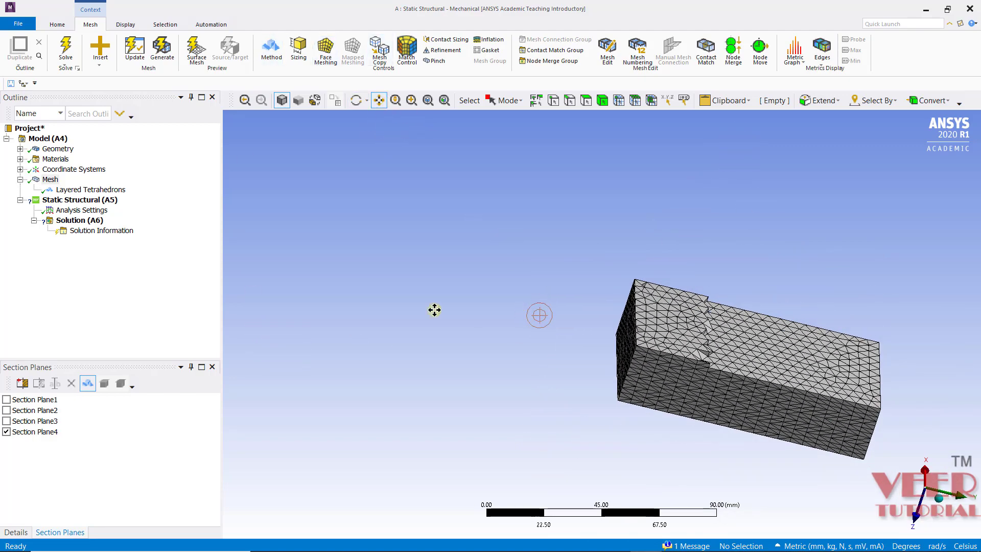
pyautogui.moveTo(434, 309); pyautogui.dragTo(376, 324)
pyautogui.scroll(5, 376, 324)
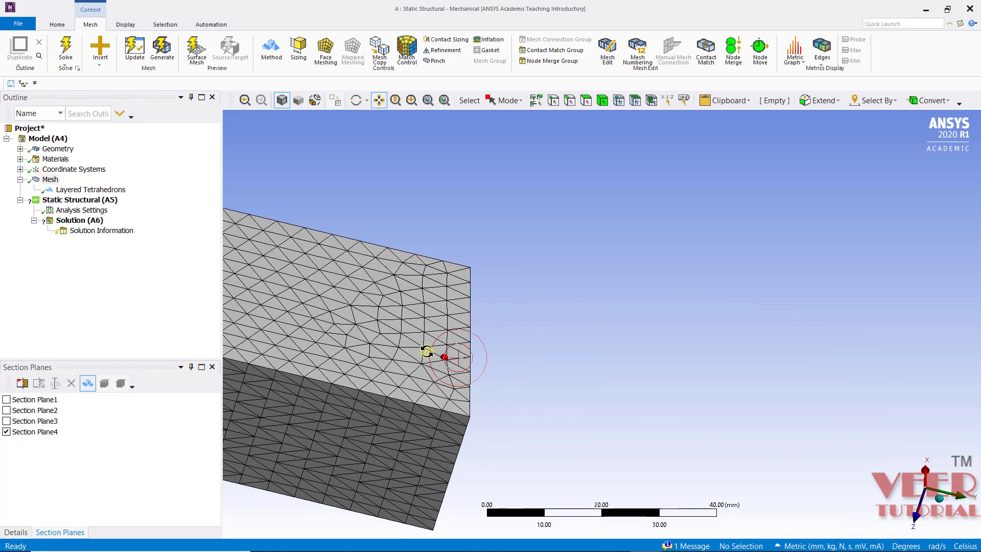
pyautogui.moveTo(426, 350); pyautogui.dragTo(327, 342, button='middle')
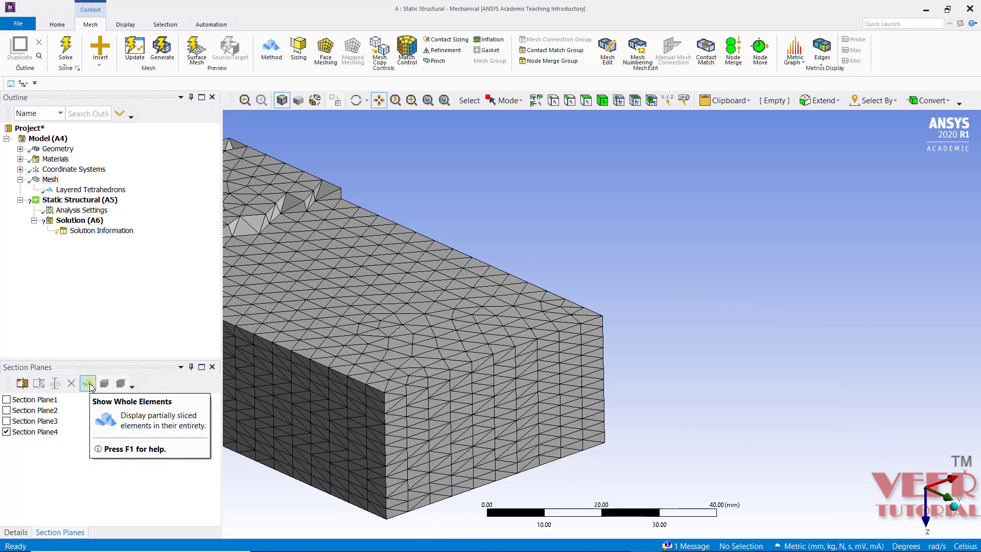
pyautogui.click(89, 383)
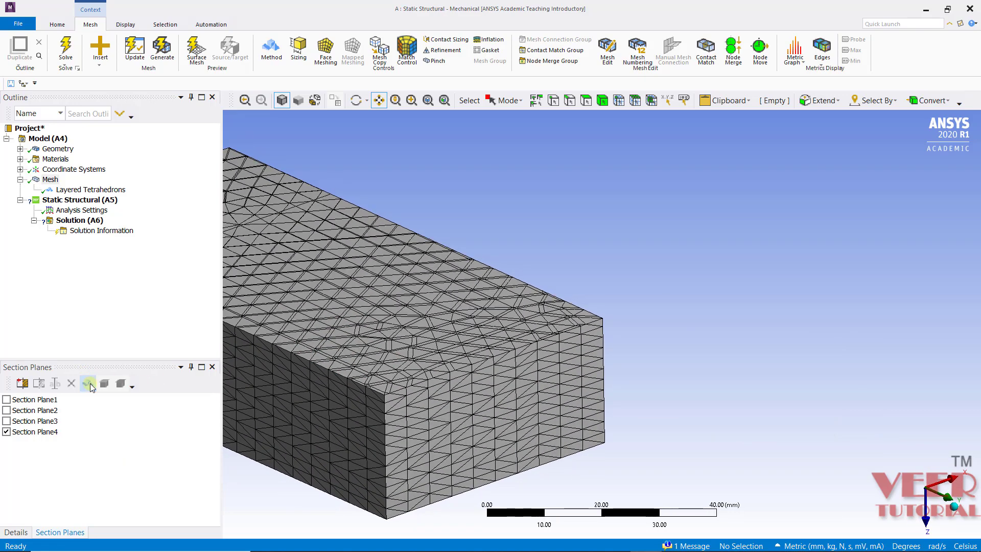
# Examine the sliced tetrahedra on the section cut near the box's edge and corner close up
pyautogui.scroll(-2, 328, 361)
pyautogui.scroll(5, 337, 359)
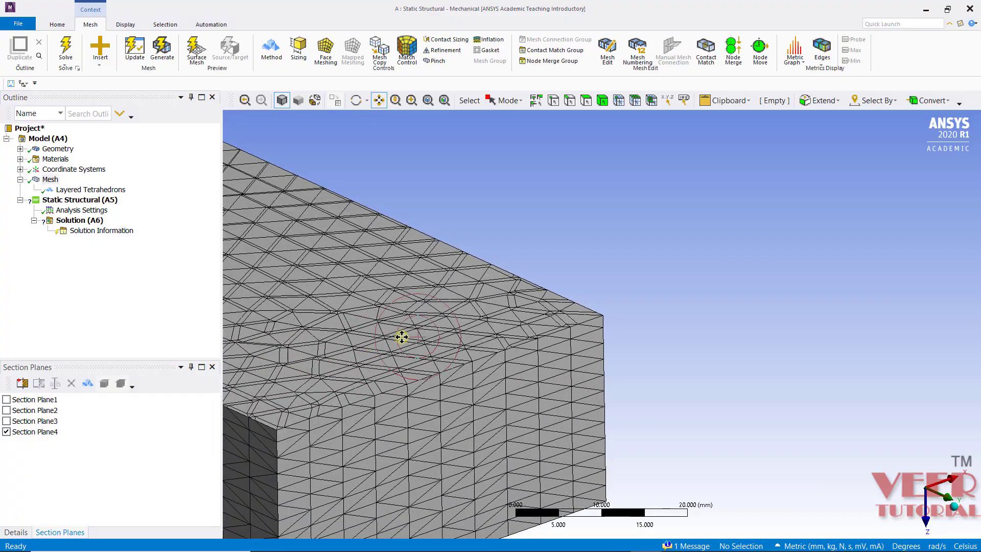
pyautogui.moveTo(461, 349); pyautogui.dragTo(497, 389, button='middle')
pyautogui.scroll(4, 526, 394)
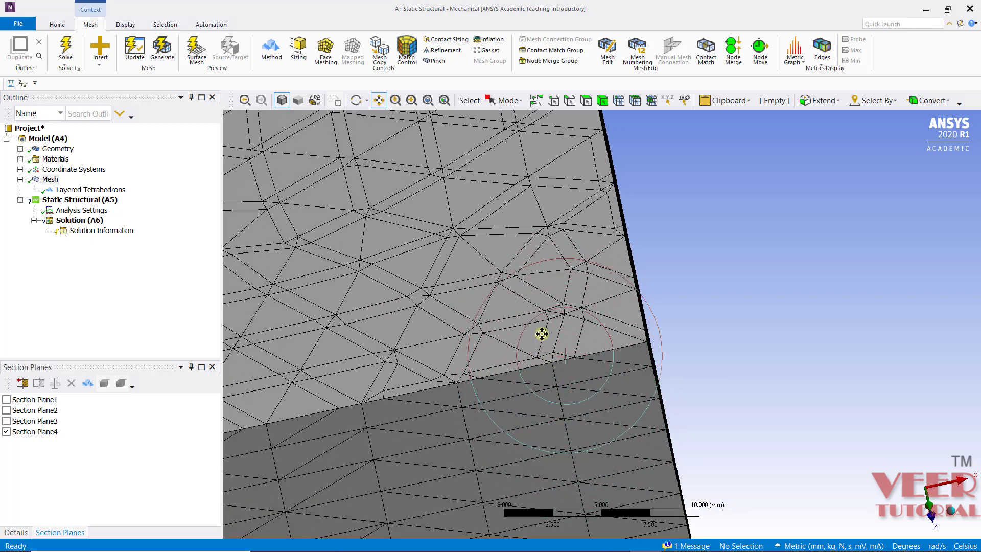
pyautogui.scroll(-4, 542, 356)
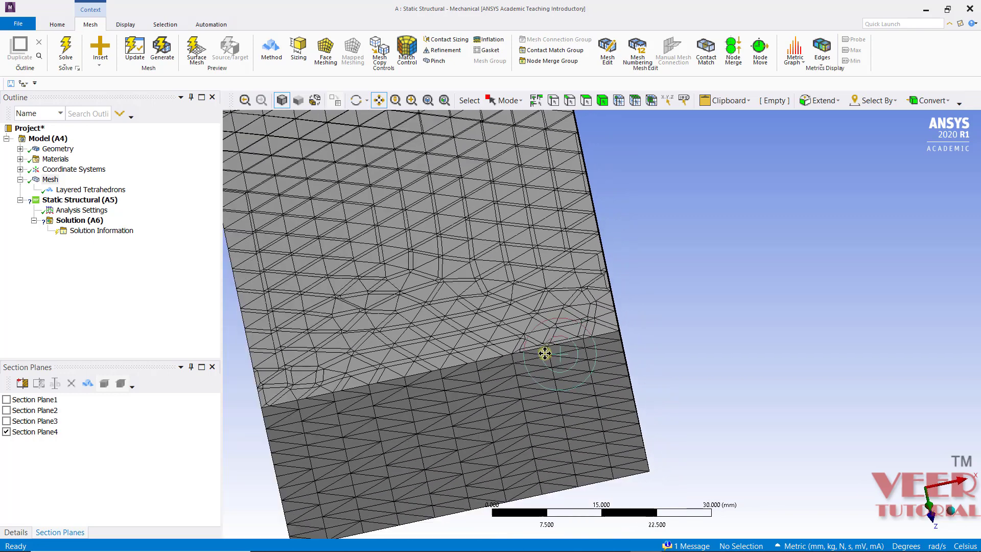